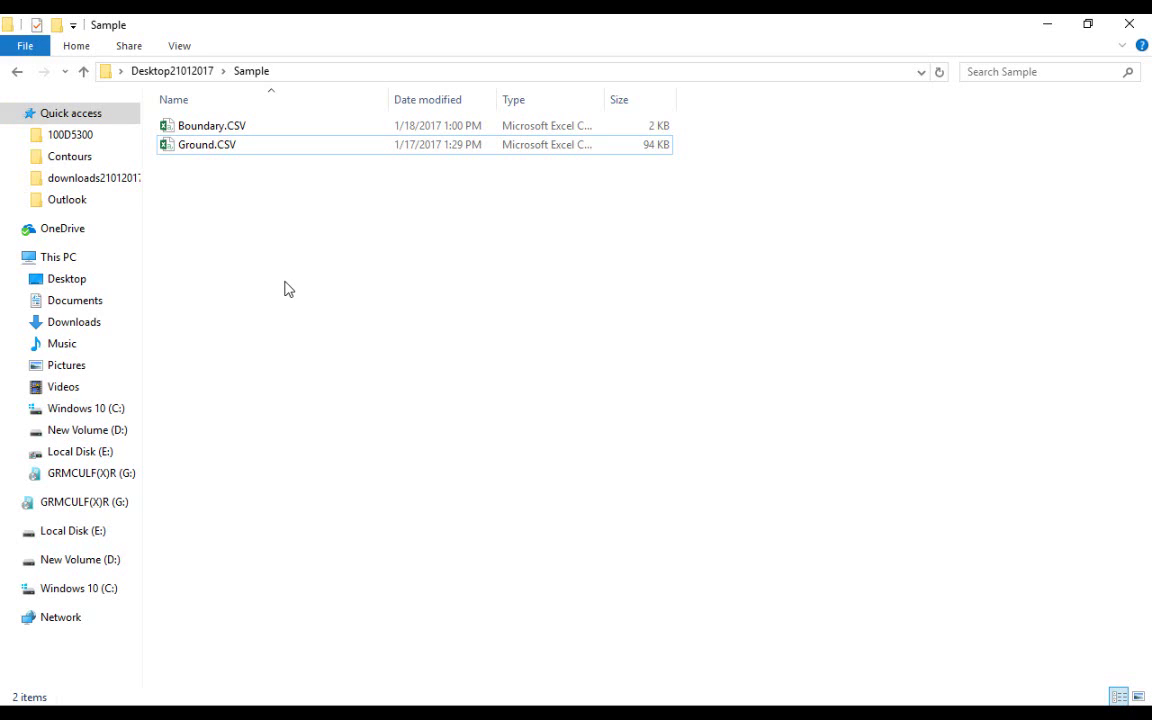
Step: Open Ground.CSV from the Sample folder in Excel to examine its point data columns, and close it
{"action": "left_click", "coordinate": [198, 145]}
{"action": "left_click", "coordinate": [203, 128]}
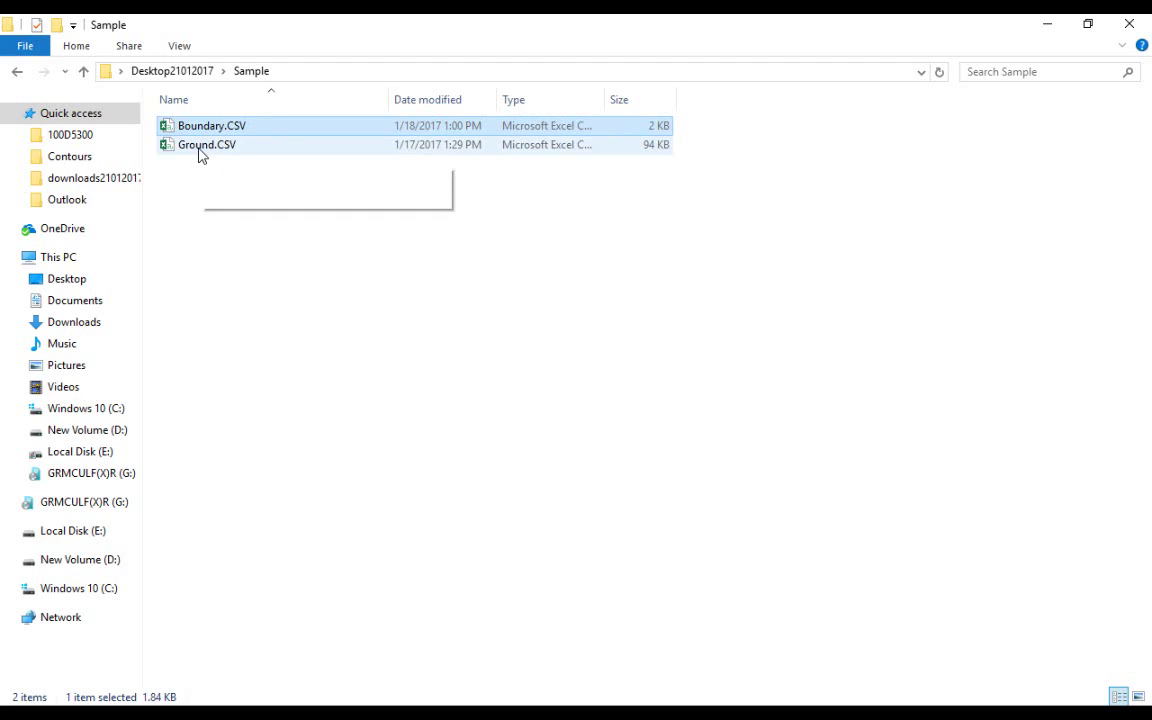
{"action": "left_click", "coordinate": [199, 152]}
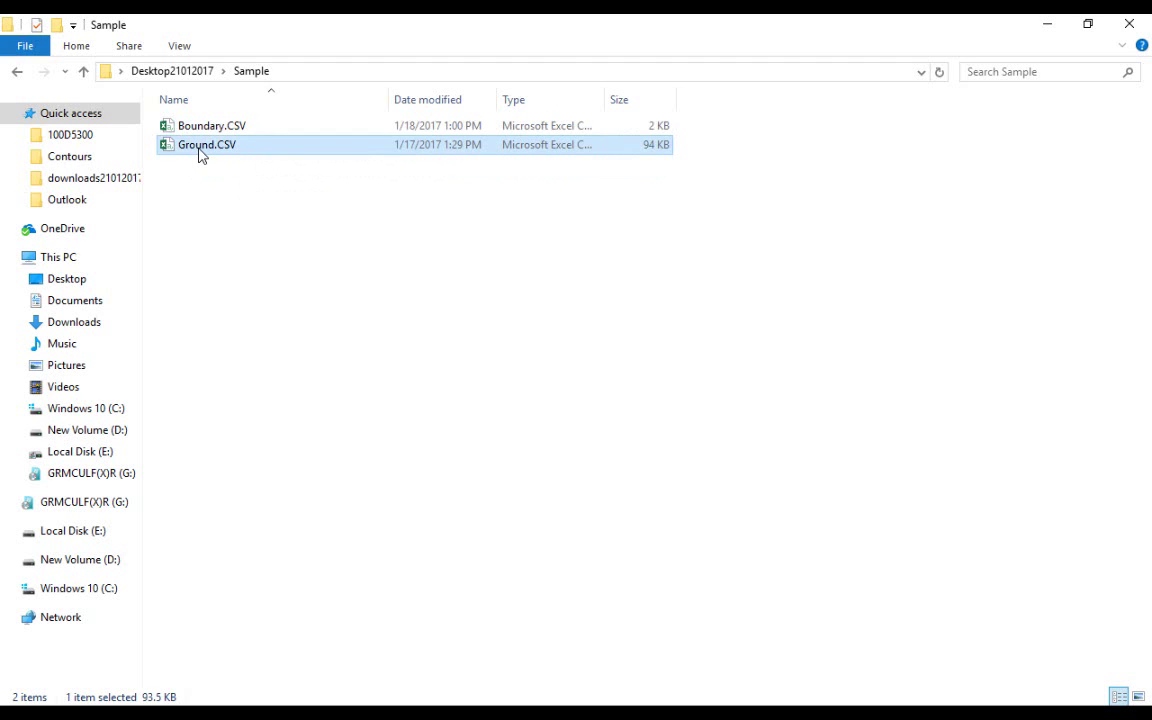
{"action": "double_click", "coordinate": [200, 153]}
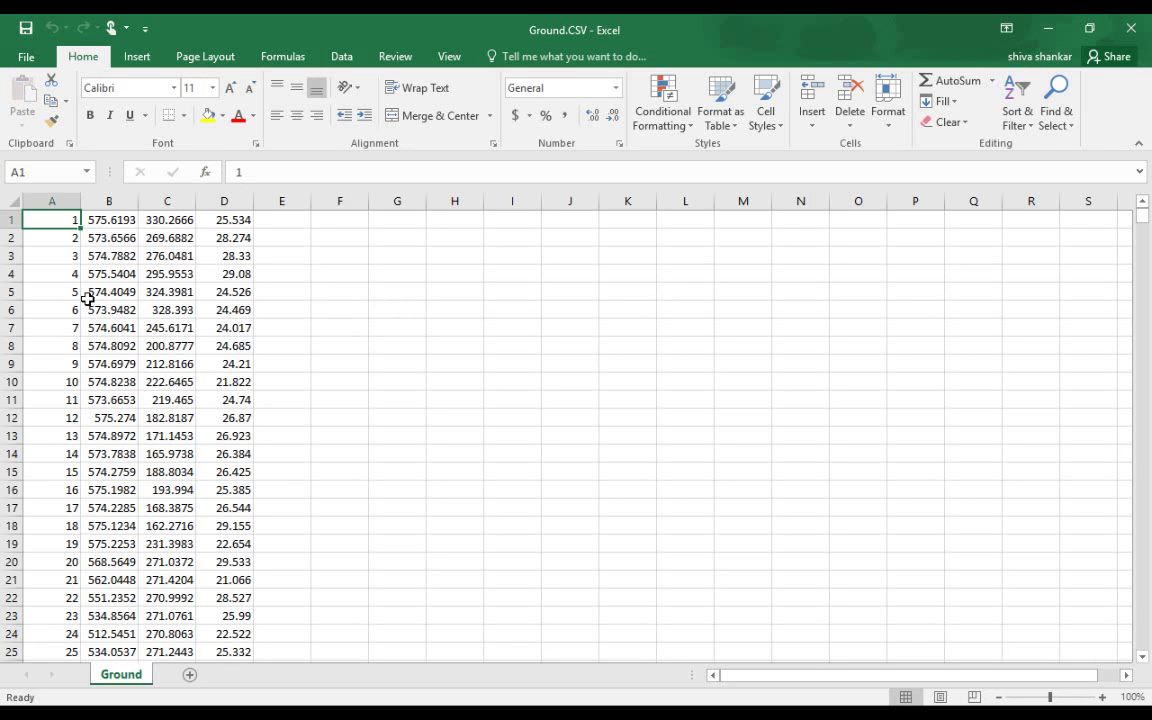
{"action": "left_click", "coordinate": [88, 296]}
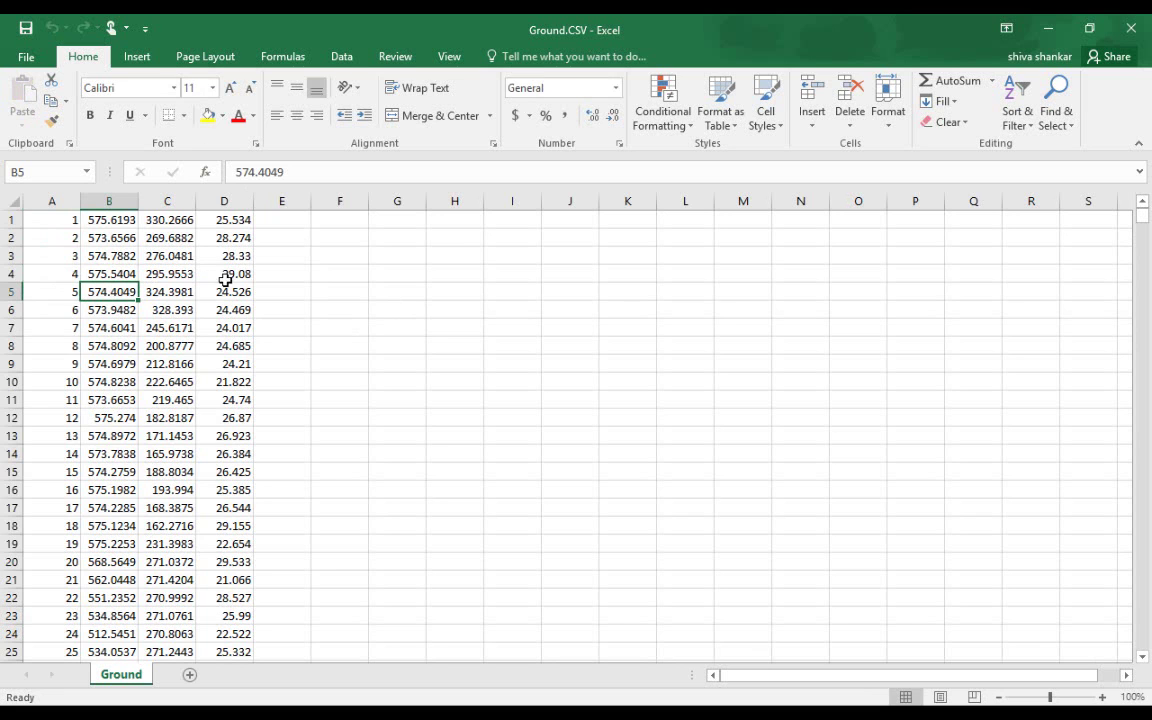
{"action": "left_click", "coordinate": [1128, 29]}
Step: Open Boundary.CSV from the Sample folder in Excel to examine its boundary coordinate columns
{"action": "left_click", "coordinate": [218, 127]}
{"action": "double_click", "coordinate": [218, 128]}
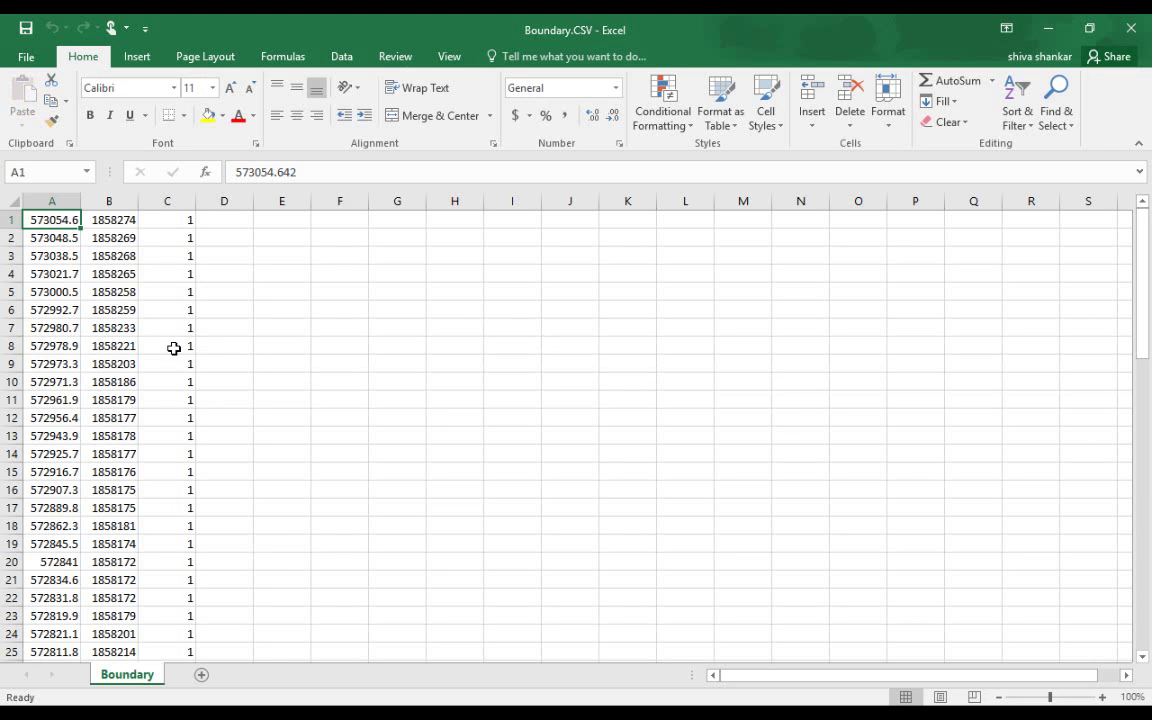
{"action": "left_click", "coordinate": [170, 343]}
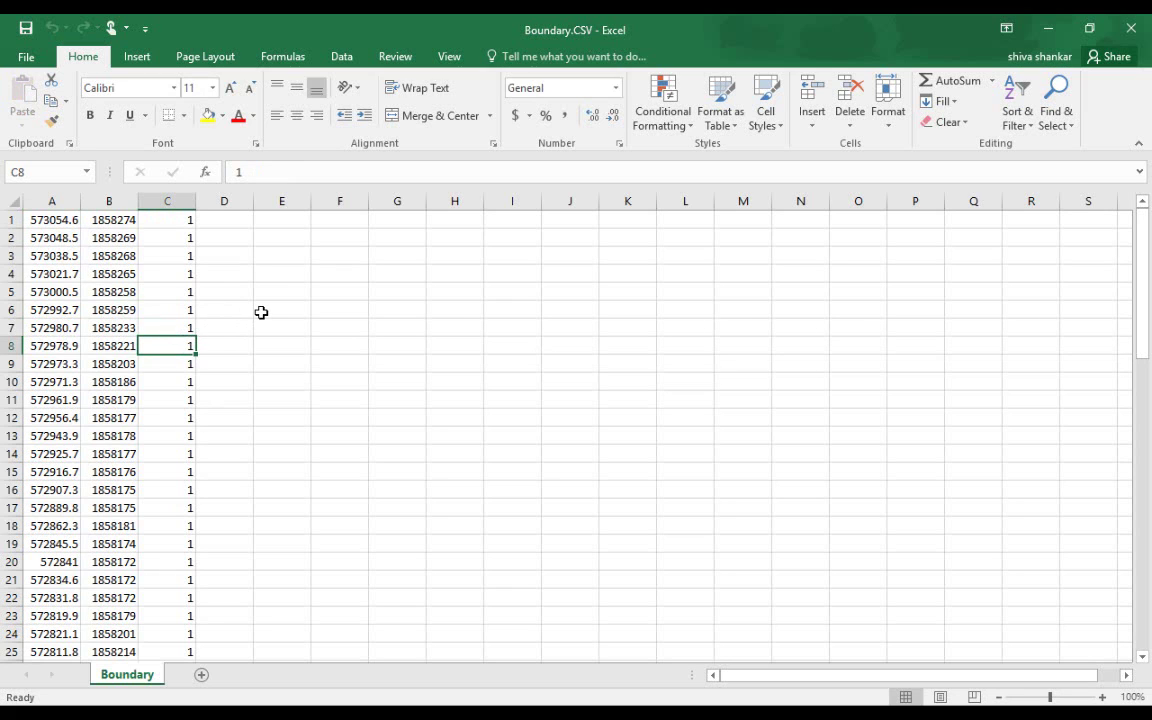
Step: Look over Contour.dwg in BricsCAD, the ESurveyCAD website's Downloads page and Ground.CSV in Notepad
{"action": "key", "text": "alt+Tab"}
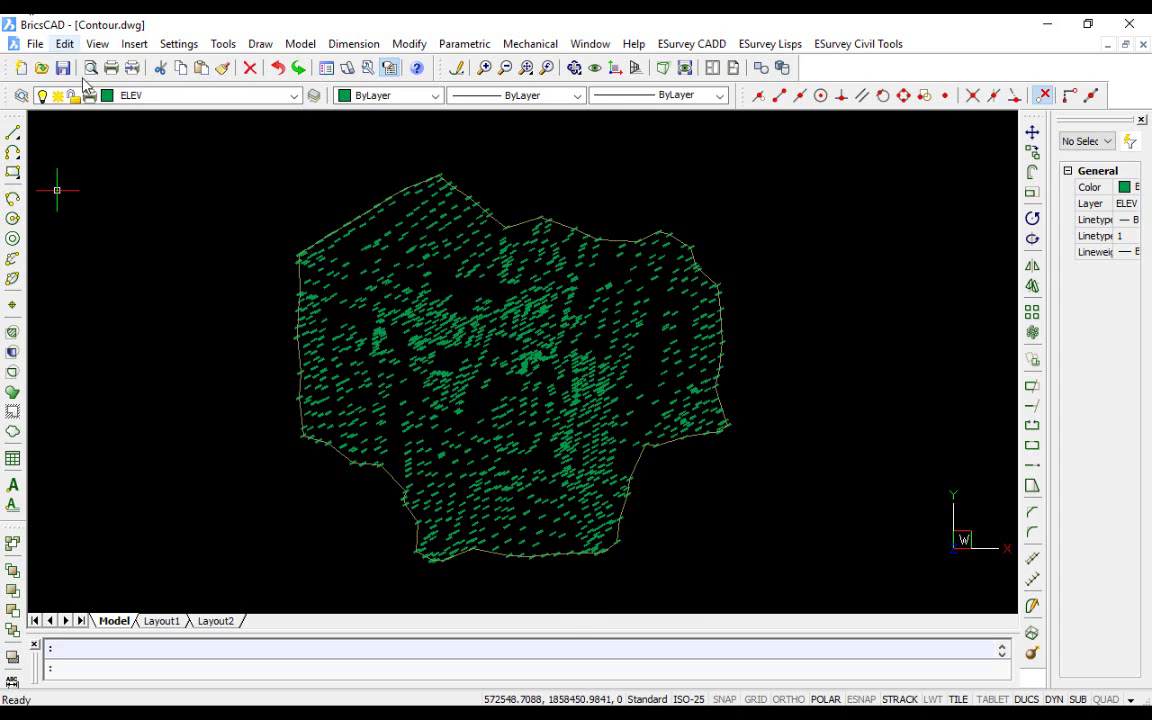
{"action": "key", "text": "alt+Tab"}
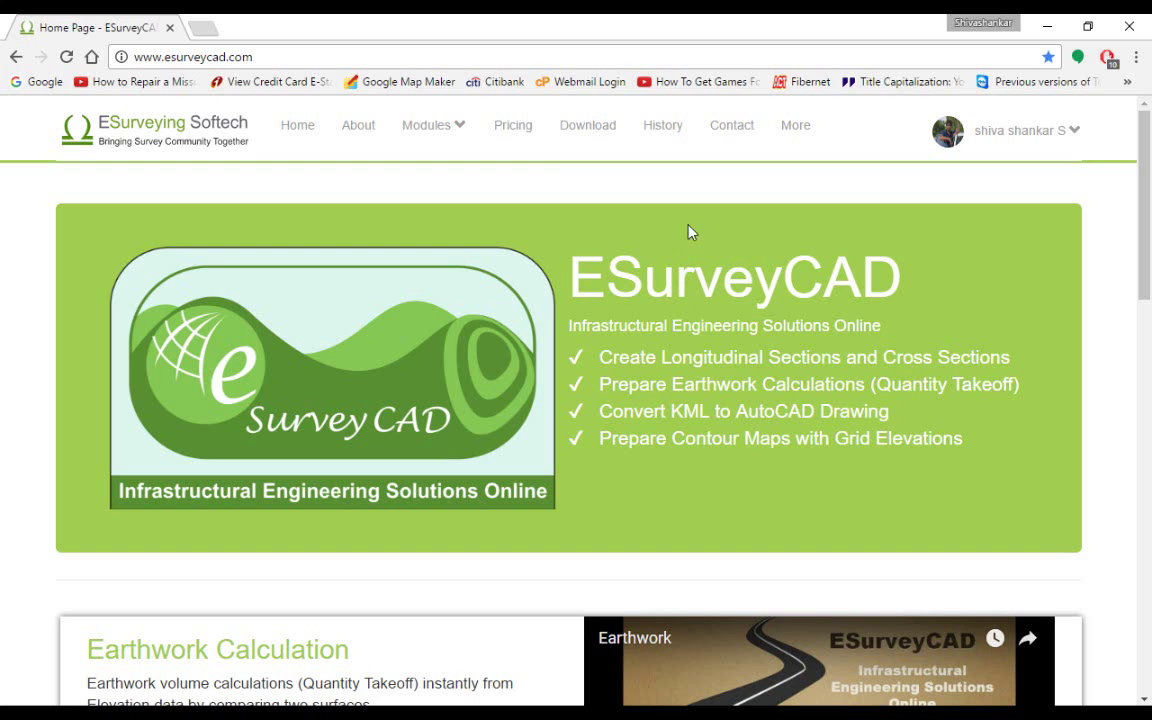
{"action": "left_click", "coordinate": [580, 128]}
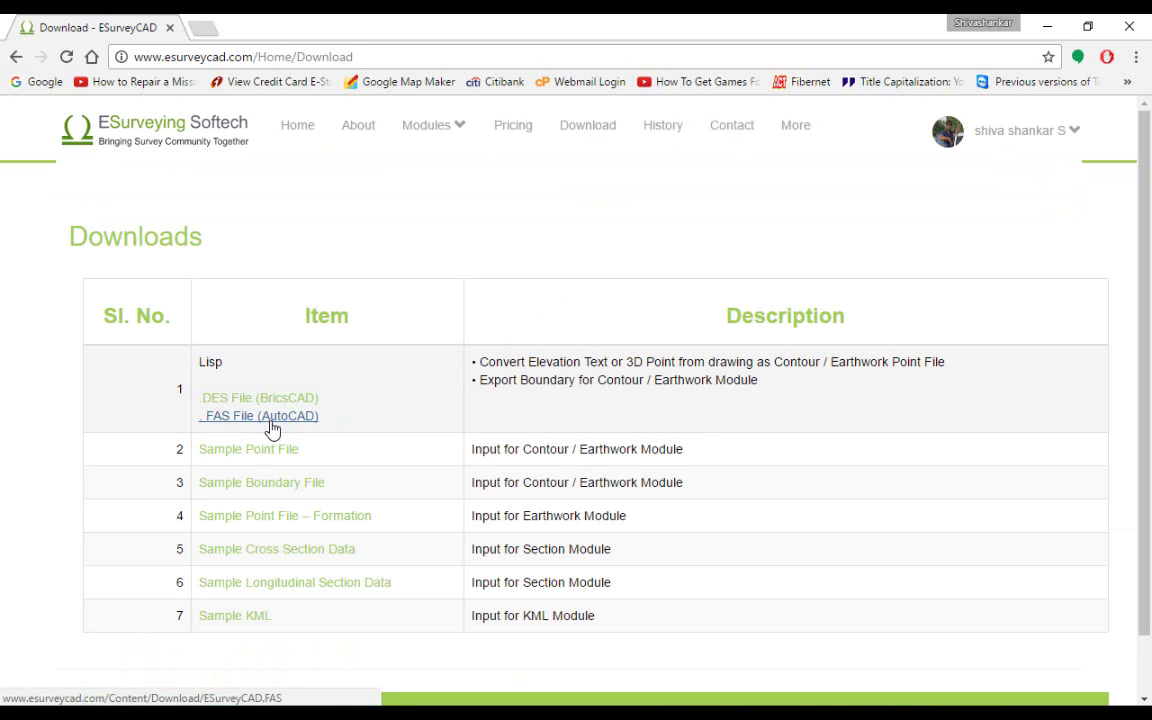
{"action": "key", "text": "alt+Tab"}
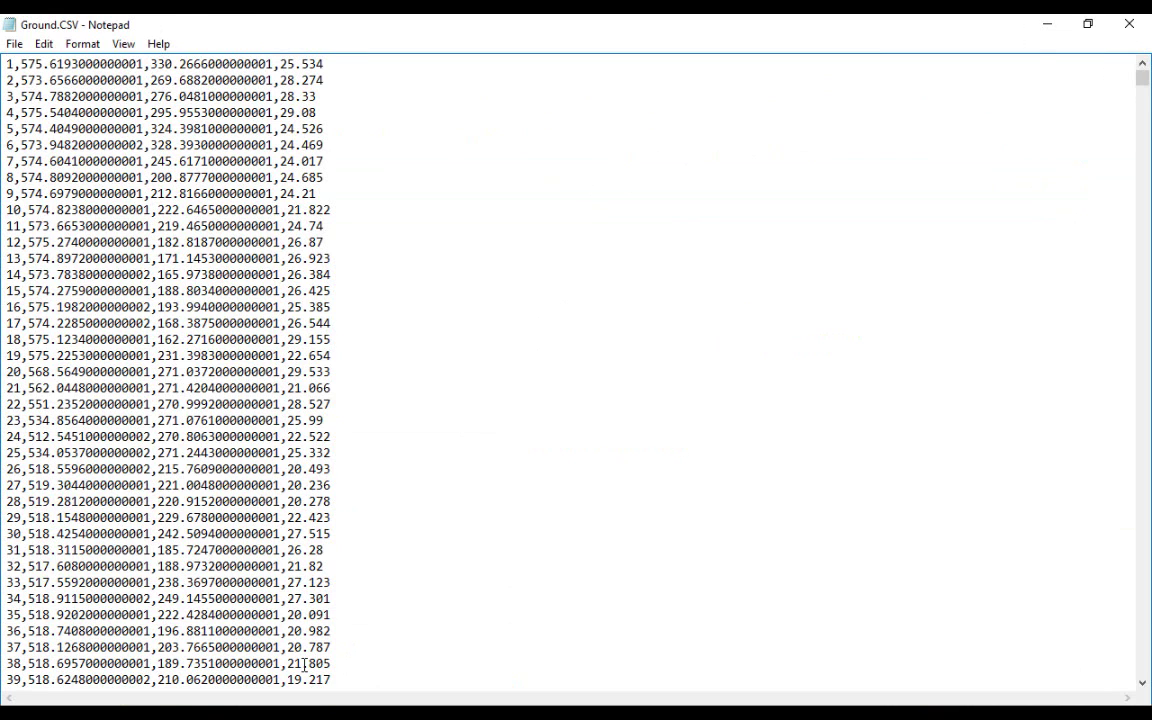
Step: Switch to the ESurveyCAD website in Chrome and sign in with the account e-mail and password
{"action": "key", "text": "alt+Tab"}
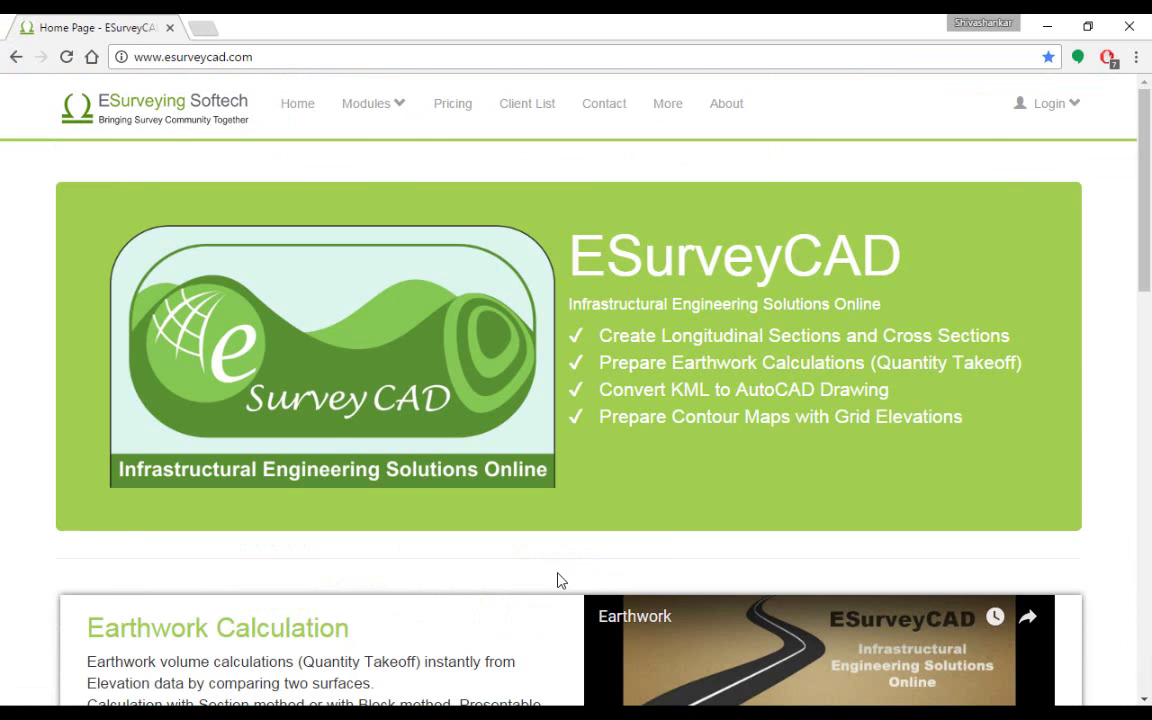
{"action": "left_click", "coordinate": [1071, 106]}
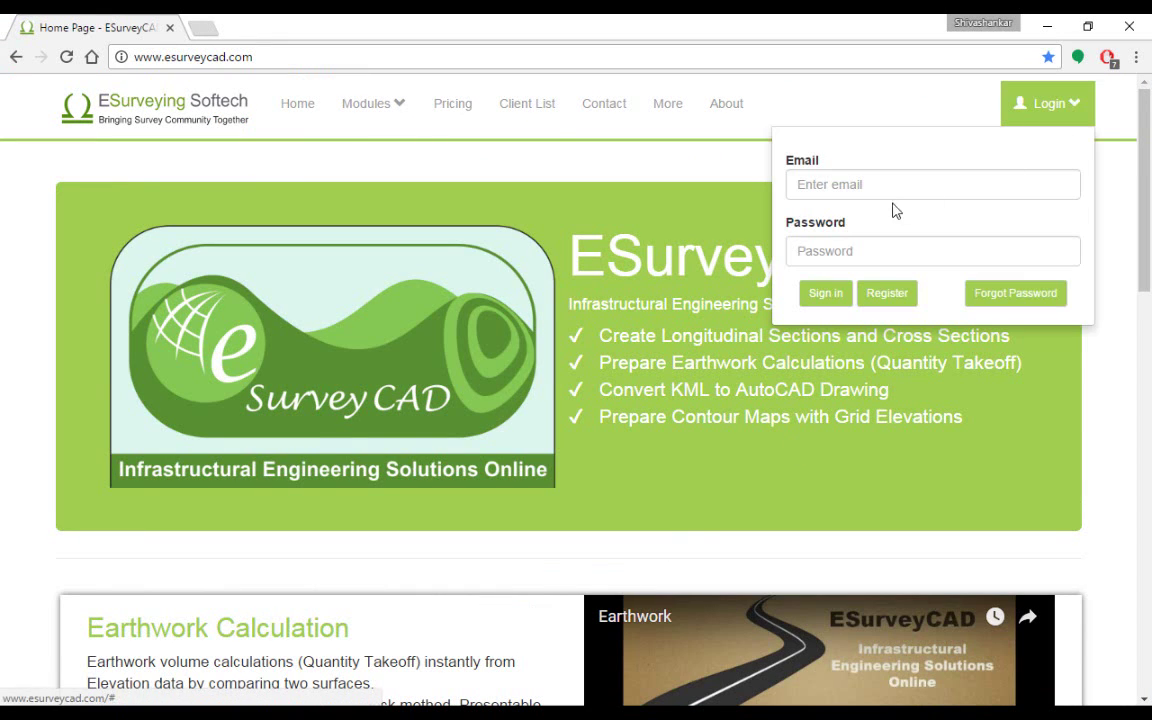
{"action": "left_click", "coordinate": [885, 186]}
{"action": "left_click", "coordinate": [830, 210]}
{"action": "left_click", "coordinate": [840, 251]}
{"action": "type", "text": "•••"}
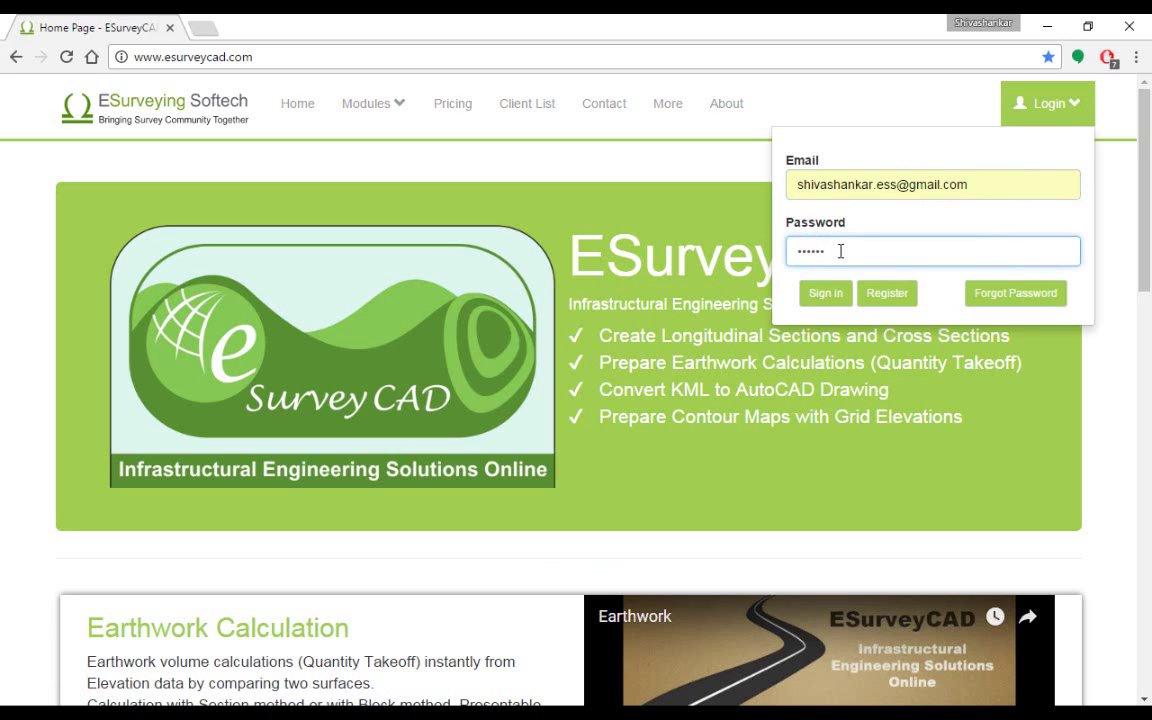
{"action": "left_click", "coordinate": [826, 294]}
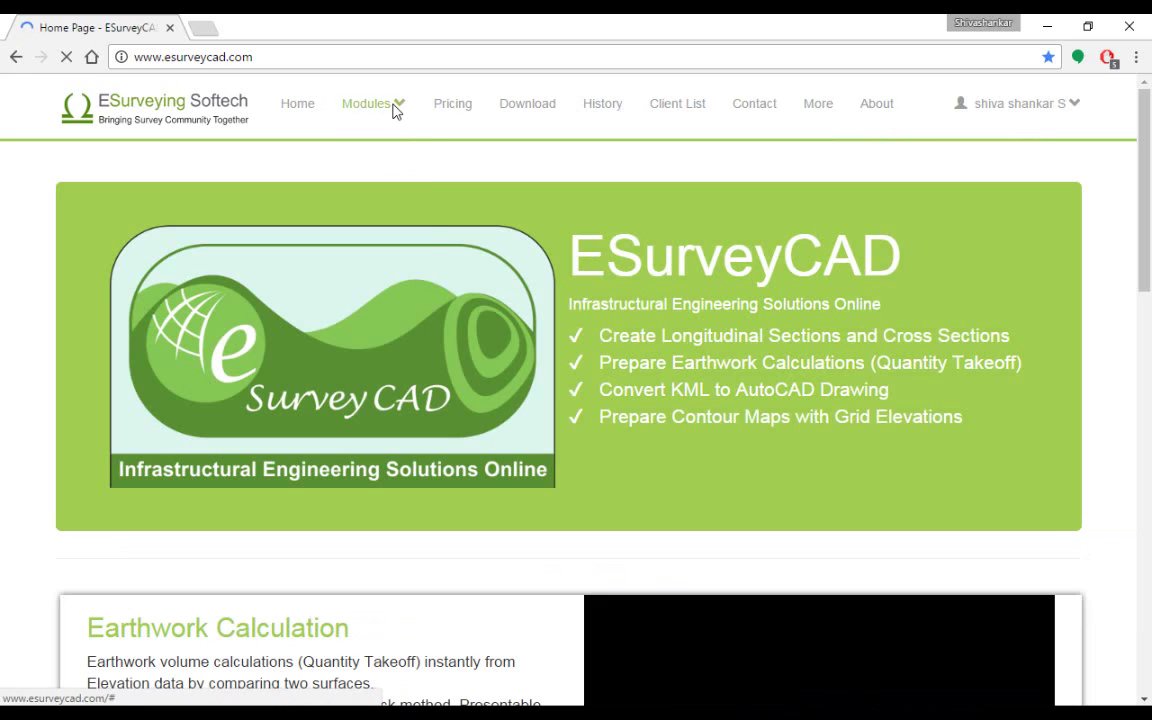
Step: Open the Contour module and load Ground1.CSV from the Desktop's Sample folder as the points file
{"action": "left_click", "coordinate": [396, 108]}
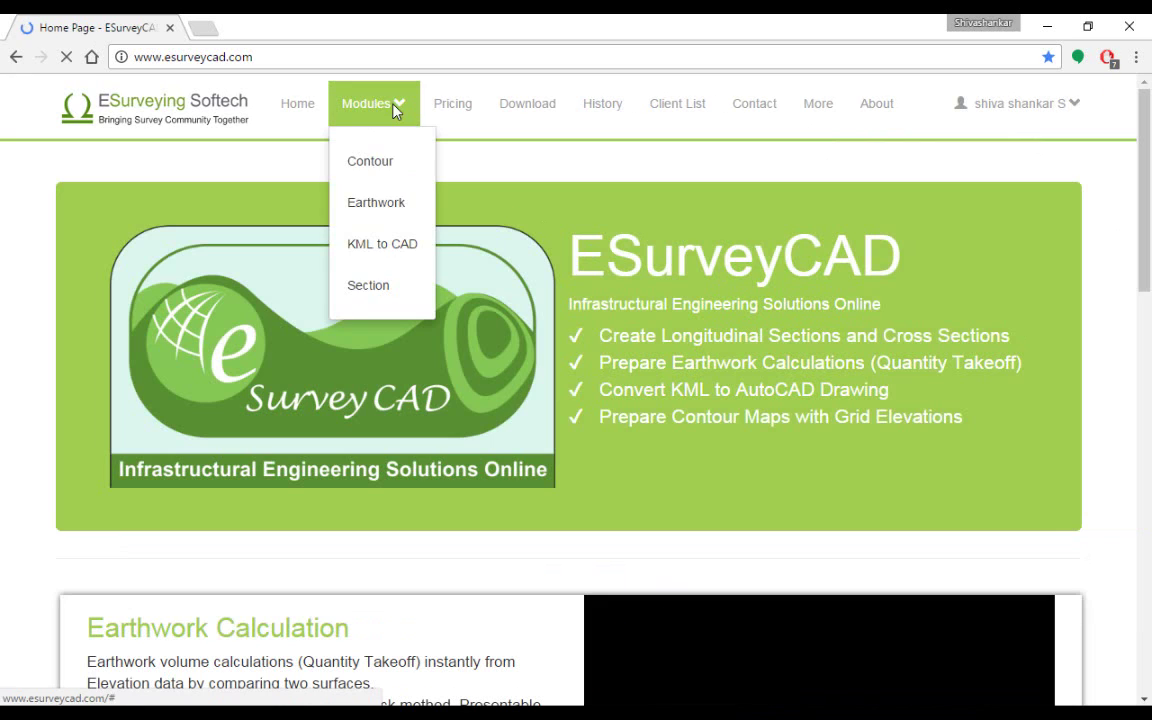
{"action": "left_click", "coordinate": [370, 170]}
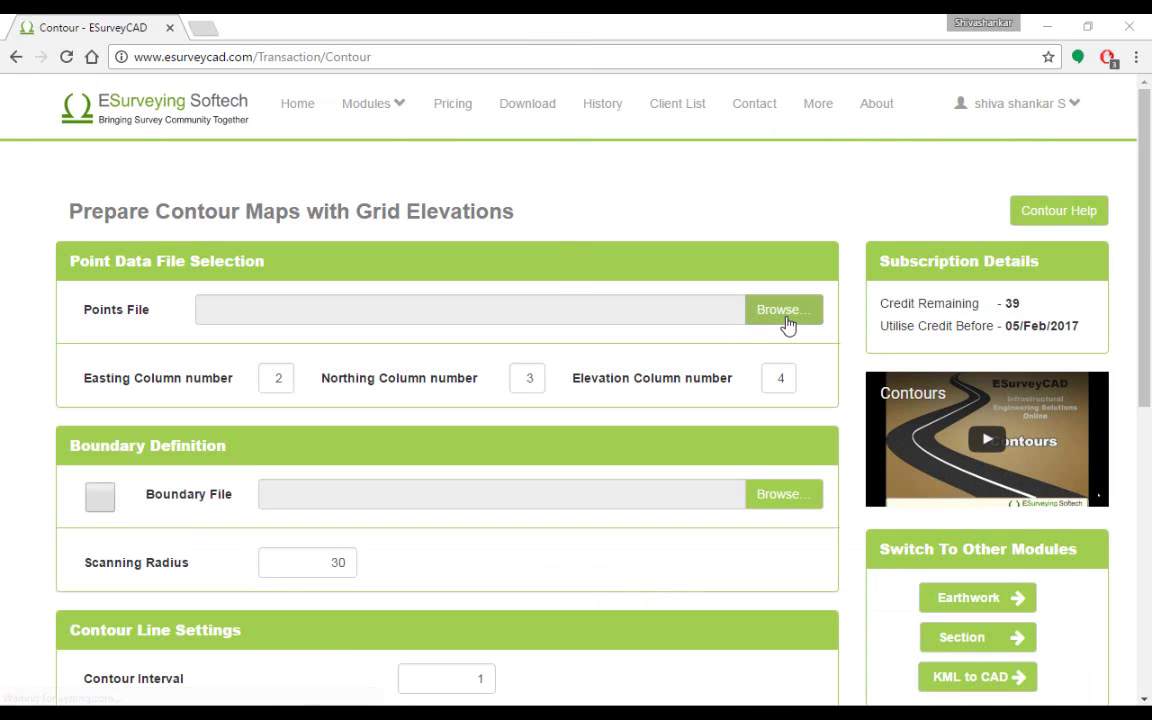
{"action": "left_click", "coordinate": [786, 312]}
{"action": "left_click", "coordinate": [158, 55]}
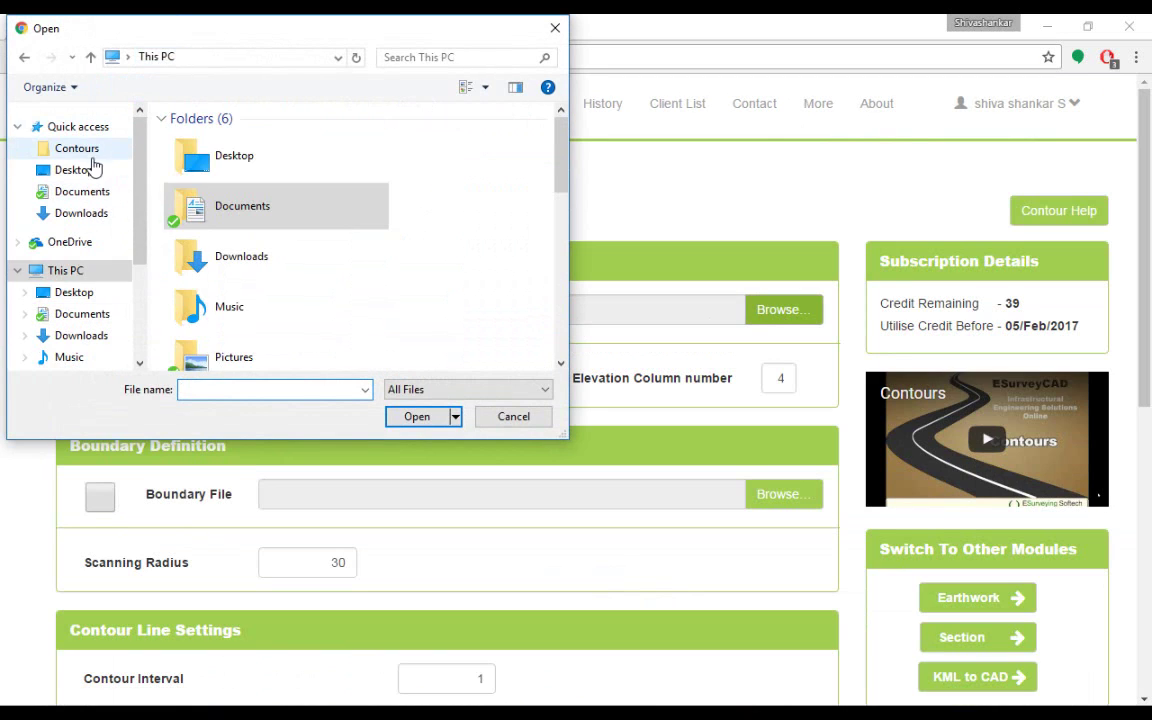
{"action": "left_click", "coordinate": [86, 172]}
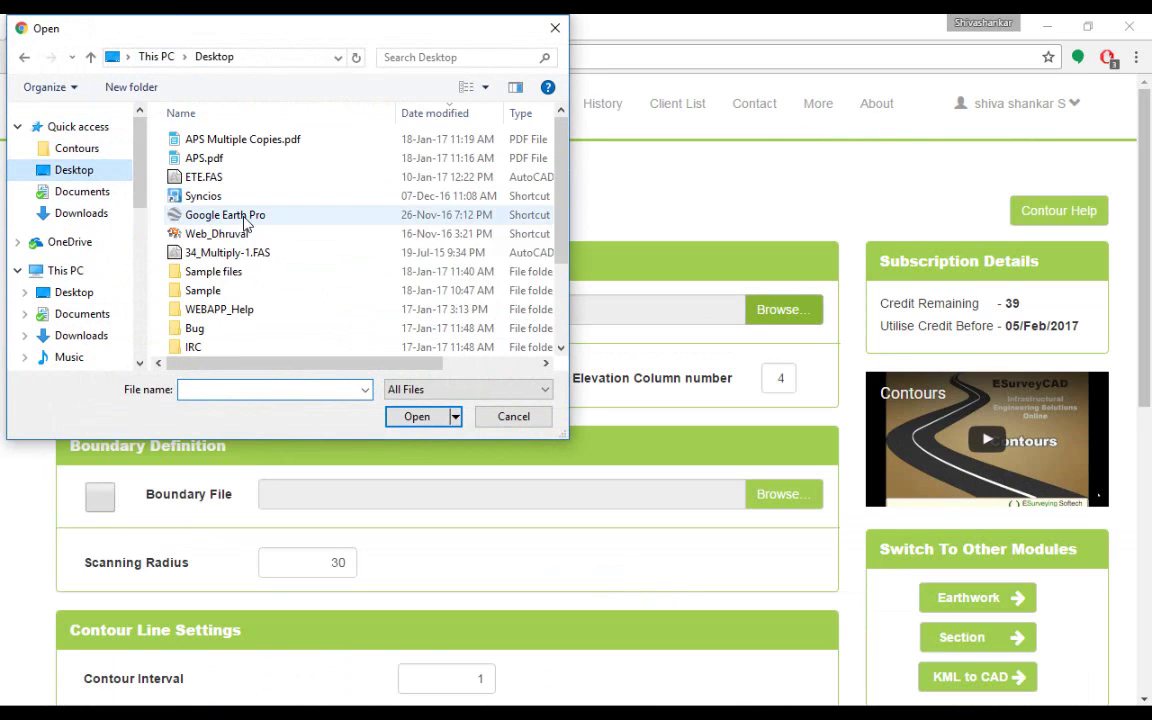
{"action": "double_click", "coordinate": [203, 291]}
{"action": "left_click", "coordinate": [200, 157]}
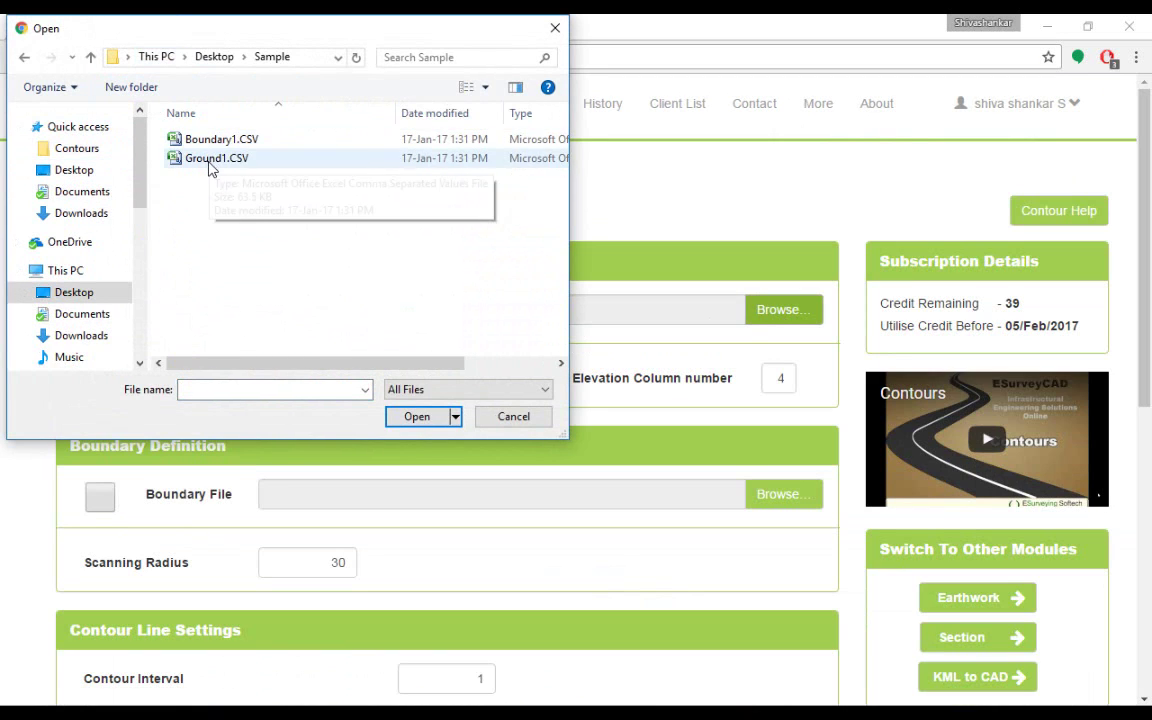
{"action": "left_click", "coordinate": [419, 416]}
Step: Check the easting, northing and elevation column numbers for the points file
{"action": "left_click", "coordinate": [287, 382]}
{"action": "double_click", "coordinate": [513, 377]}
{"action": "double_click", "coordinate": [782, 378]}
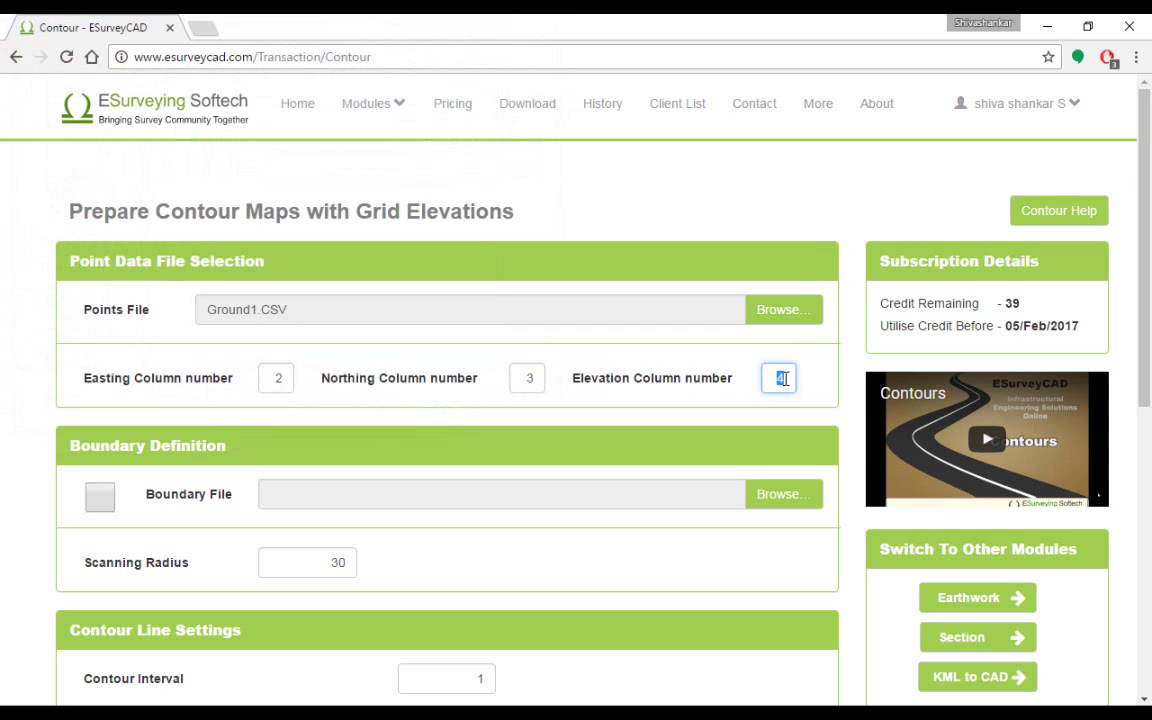
Step: Enable the boundary file option and load Boundary1.CSV from the Sample folder
{"action": "scroll", "coordinate": [212, 497], "scroll_direction": "down", "scroll_amount": 1}
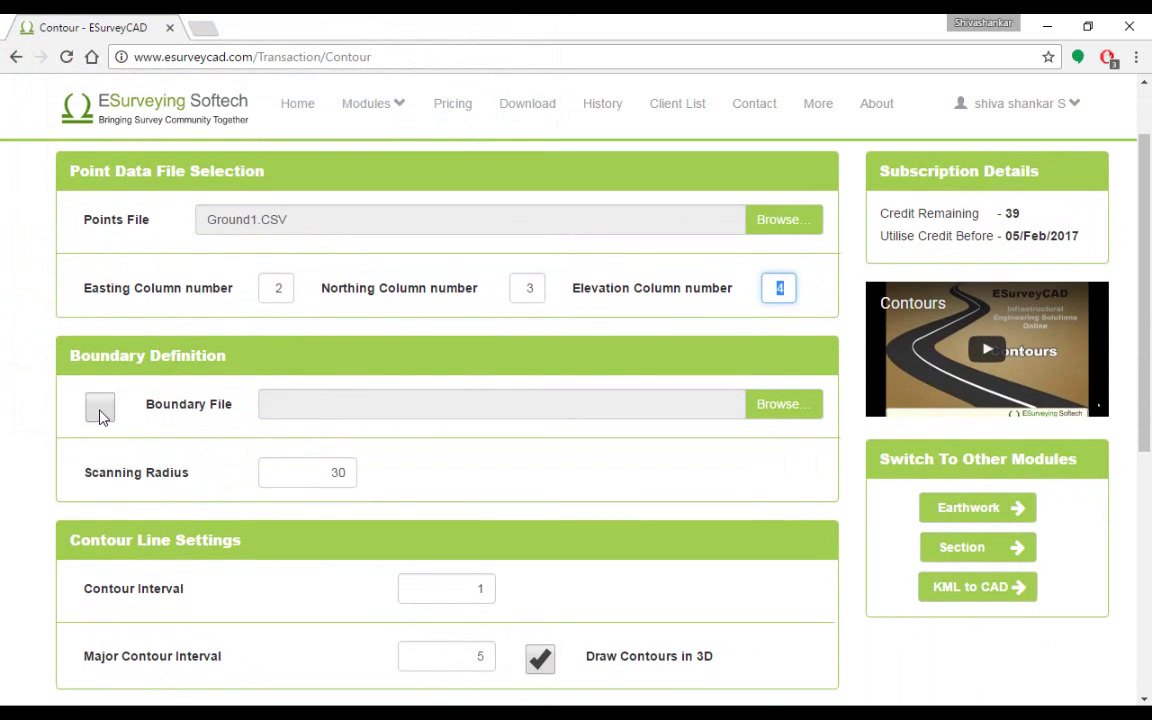
{"action": "left_click", "coordinate": [99, 407]}
{"action": "left_click", "coordinate": [792, 408]}
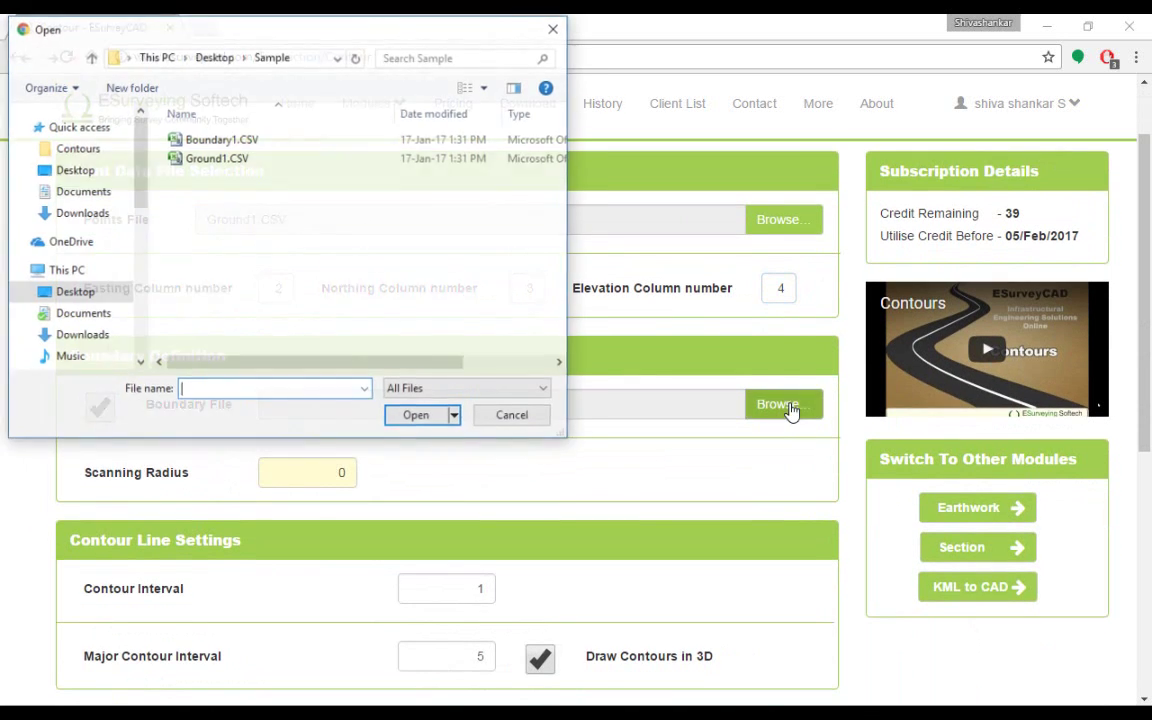
{"action": "left_click", "coordinate": [220, 139]}
{"action": "left_click", "coordinate": [417, 418]}
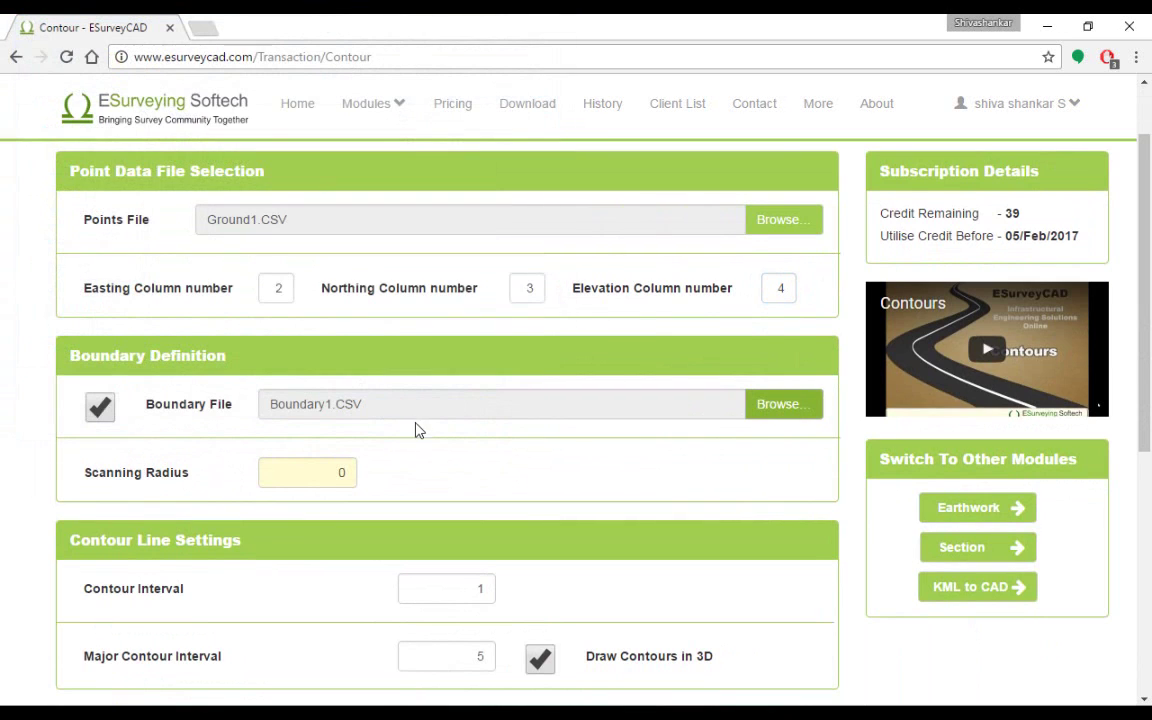
Step: Turn off the boundary file option and check the scanning radius used in its place
{"action": "left_click", "coordinate": [96, 410]}
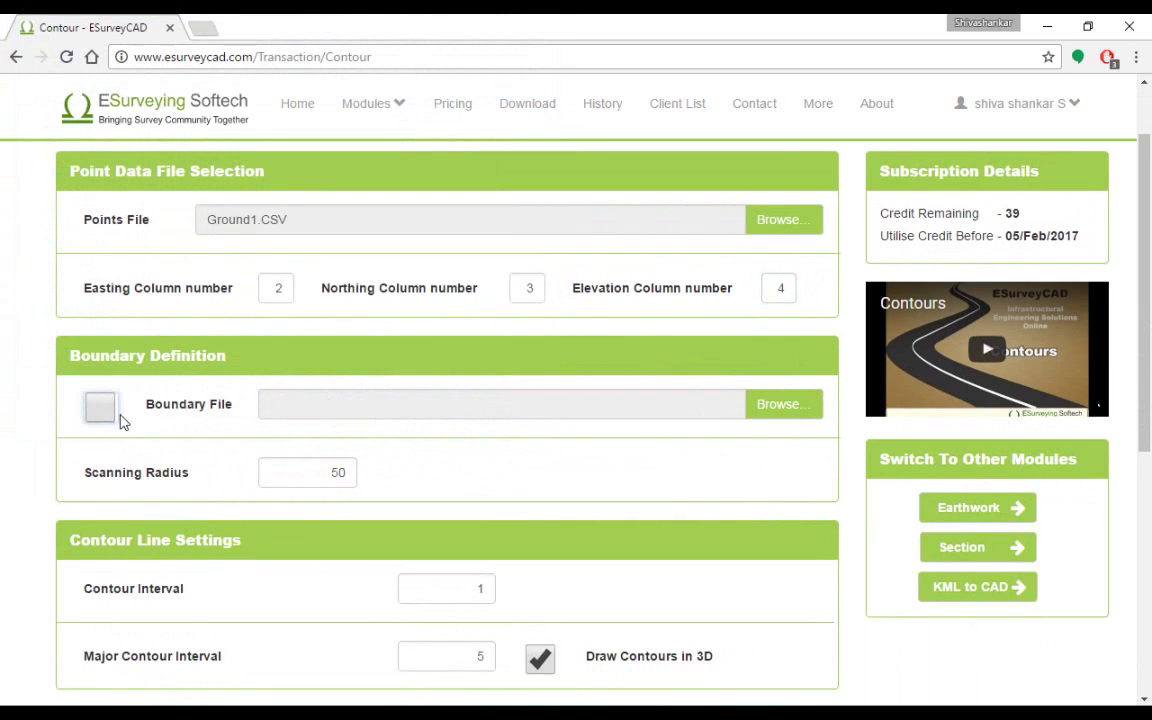
{"action": "left_click_drag", "start_coordinate": [309, 480], "coordinate": [404, 474]}
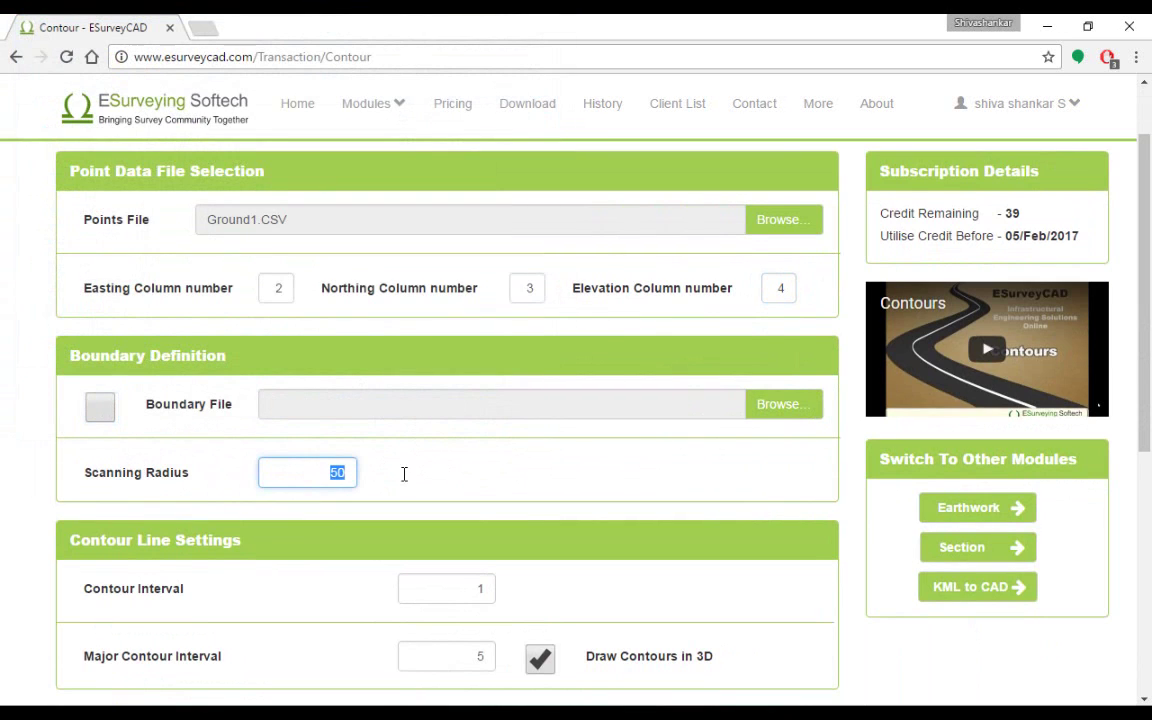
{"action": "left_click", "coordinate": [322, 476]}
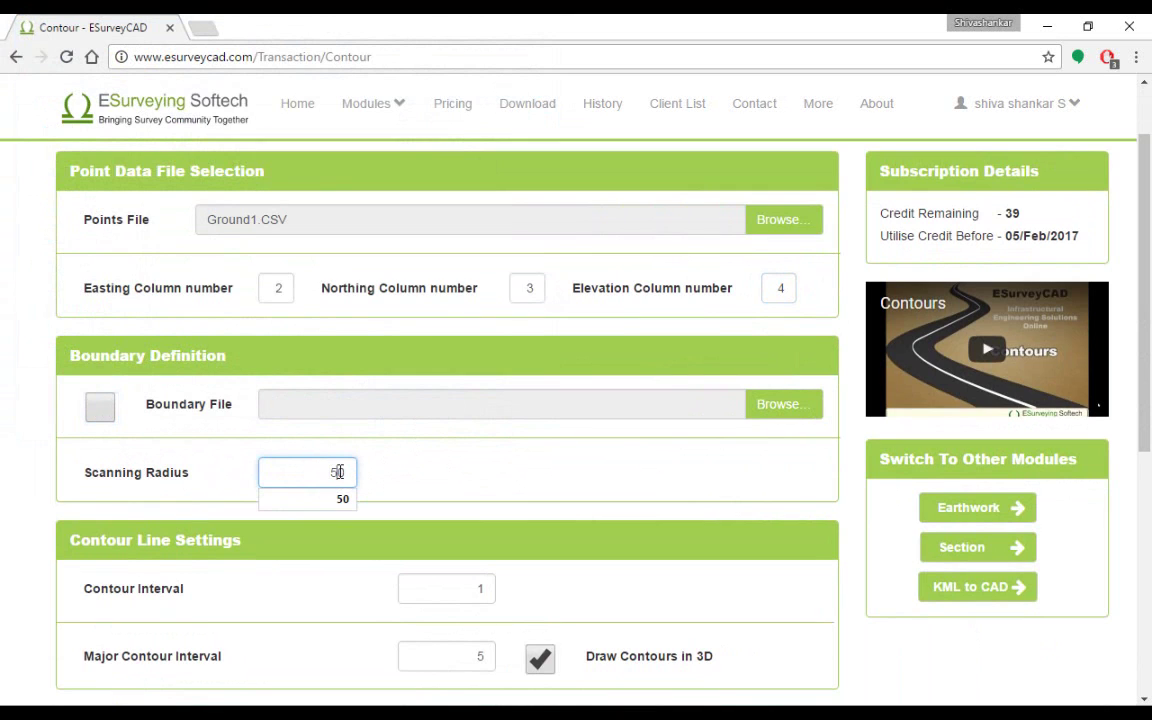
{"action": "left_click", "coordinate": [386, 478]}
{"action": "double_click", "coordinate": [330, 472]}
{"action": "left_click", "coordinate": [405, 482]}
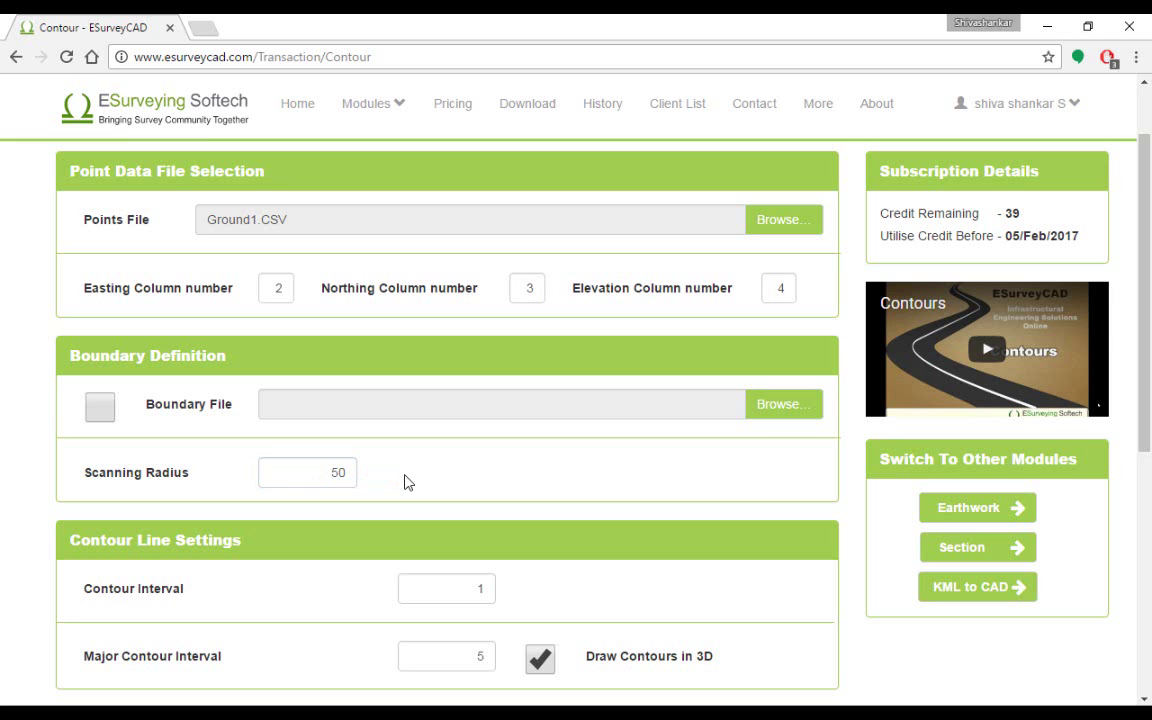
Step: Review the contour interval and major contour interval in the contour line settings
{"action": "scroll", "coordinate": [405, 486], "scroll_direction": "down", "scroll_amount": 3}
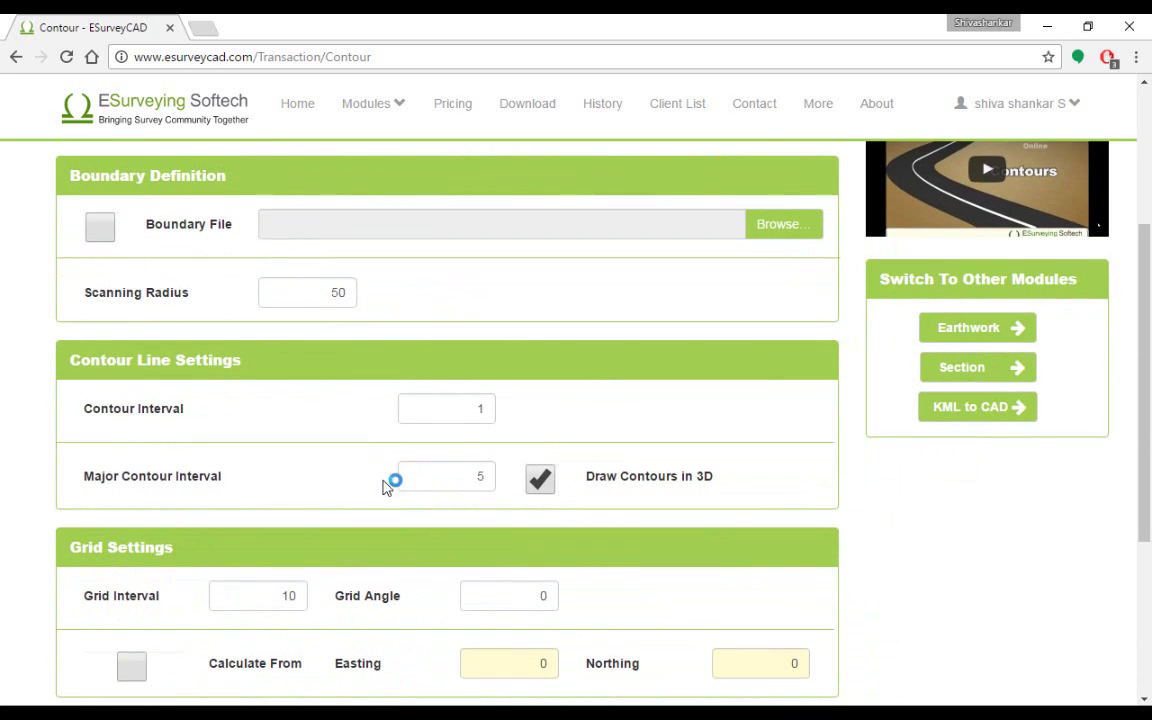
{"action": "scroll", "coordinate": [358, 478], "scroll_direction": "down", "scroll_amount": 1}
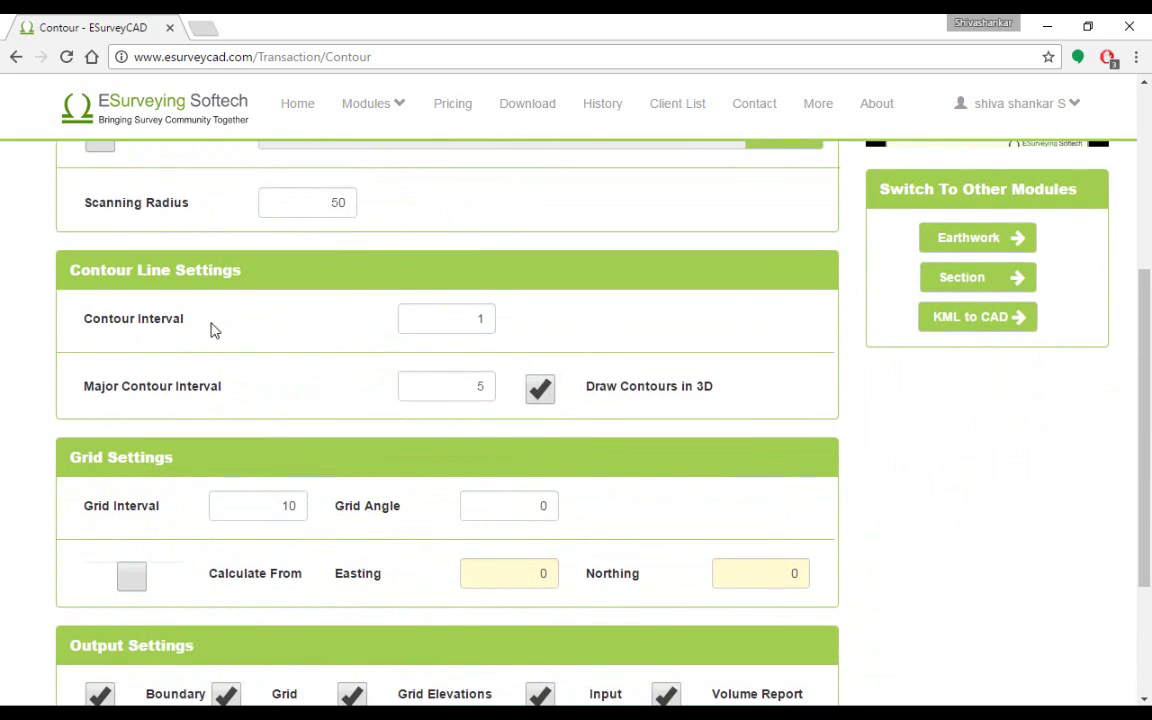
{"action": "double_click", "coordinate": [451, 318]}
{"action": "key", "text": "Tab"}
{"action": "left_click", "coordinate": [602, 411]}
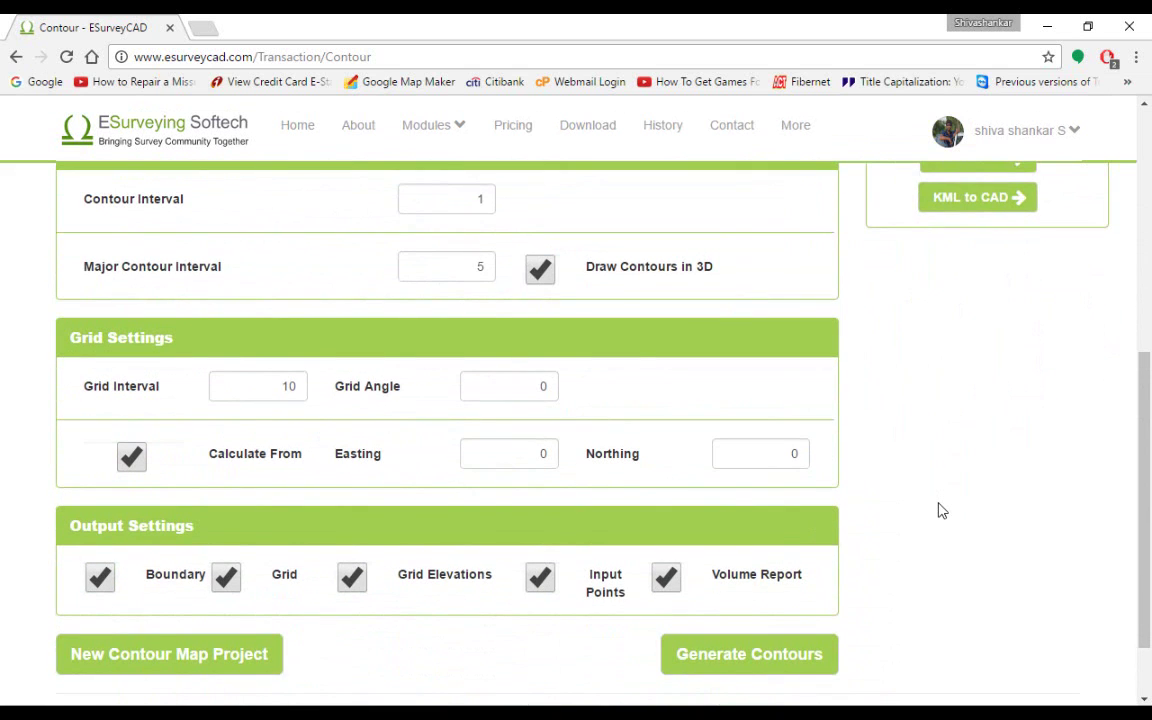
Step: Try grid intervals of 20 and 5, and return the grid interval to 10
{"action": "scroll", "coordinate": [940, 510], "scroll_direction": "down", "scroll_amount": 1}
{"action": "double_click", "coordinate": [301, 295]}
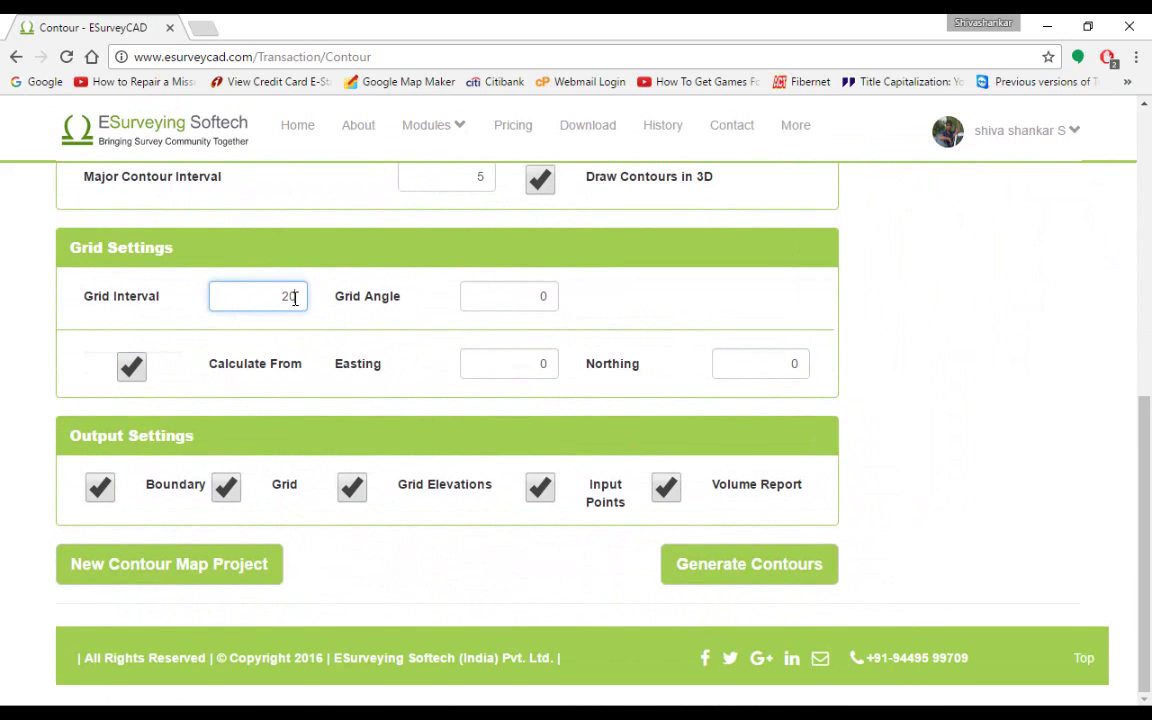
{"action": "type", "text": "20"}
{"action": "double_click", "coordinate": [283, 299]}
{"action": "type", "text": "5"}
{"action": "left_click", "coordinate": [417, 351]}
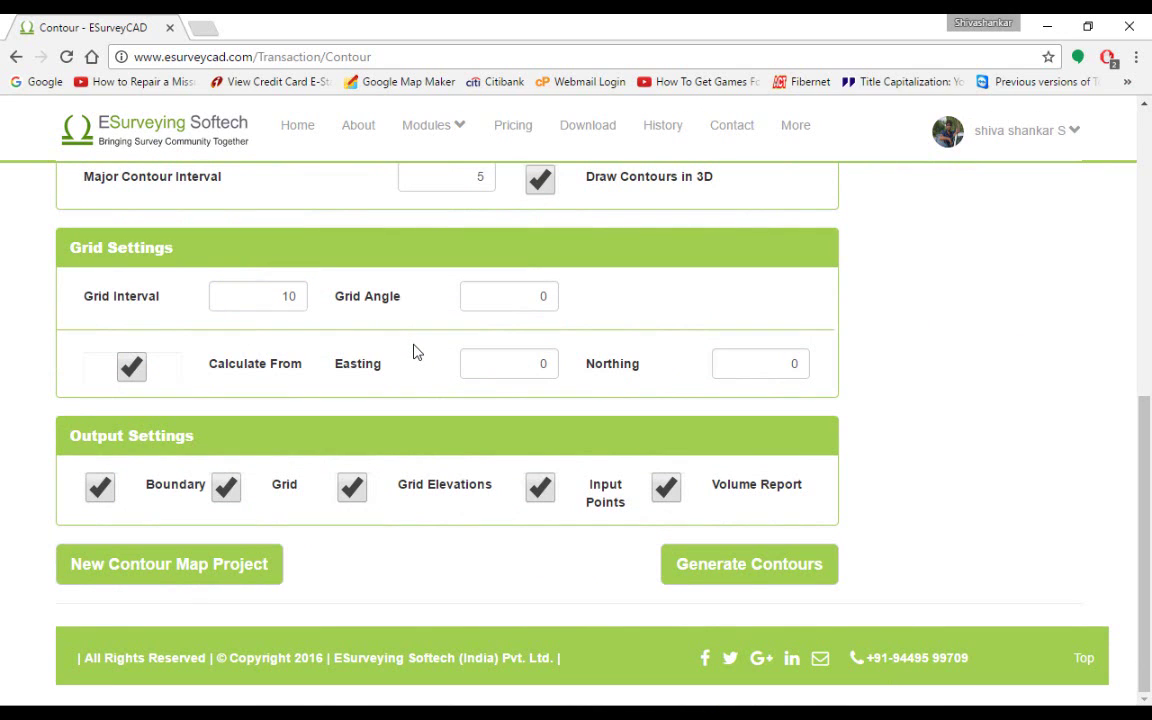
Step: Set the grid calculation start point to easting 10 and northing 10
{"action": "left_click", "coordinate": [540, 367]}
{"action": "left_click", "coordinate": [776, 360]}
{"action": "left_click", "coordinate": [686, 399]}
{"action": "double_click", "coordinate": [529, 366]}
{"action": "type", "text": "10"}
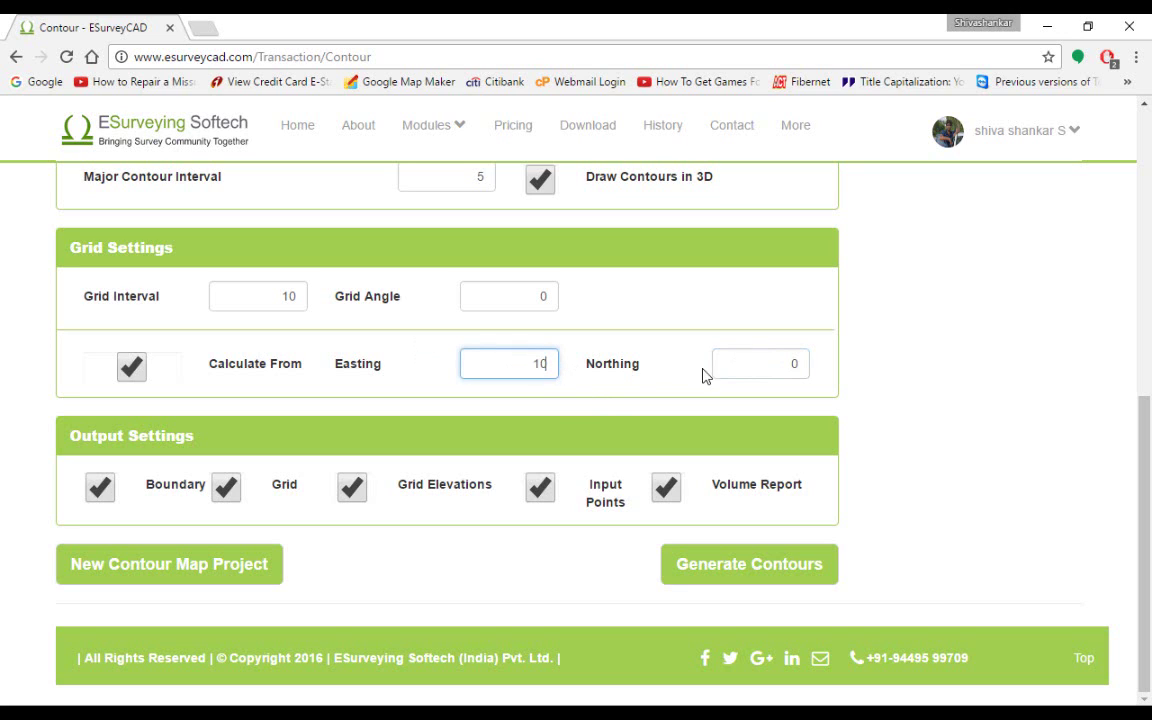
{"action": "key", "text": "Tab"}
{"action": "type", "text": "10"}
Step: Reset the grid start point's easting and northing to 0
{"action": "left_click_drag", "start_coordinate": [522, 366], "coordinate": [559, 365]}
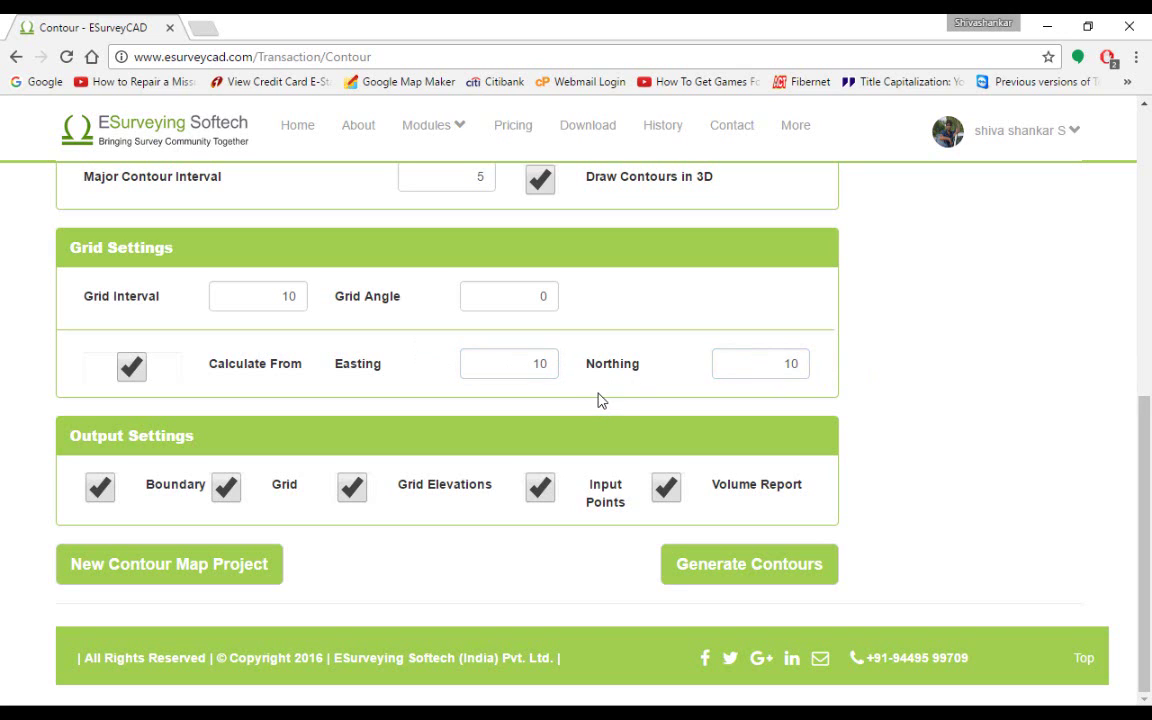
{"action": "type", "text": "0"}
{"action": "key", "text": "Tab"}
{"action": "type", "text": "0"}
Step: Set the grid angle to 0 in the grid settings
{"action": "left_click_drag", "start_coordinate": [522, 296], "coordinate": [610, 300]}
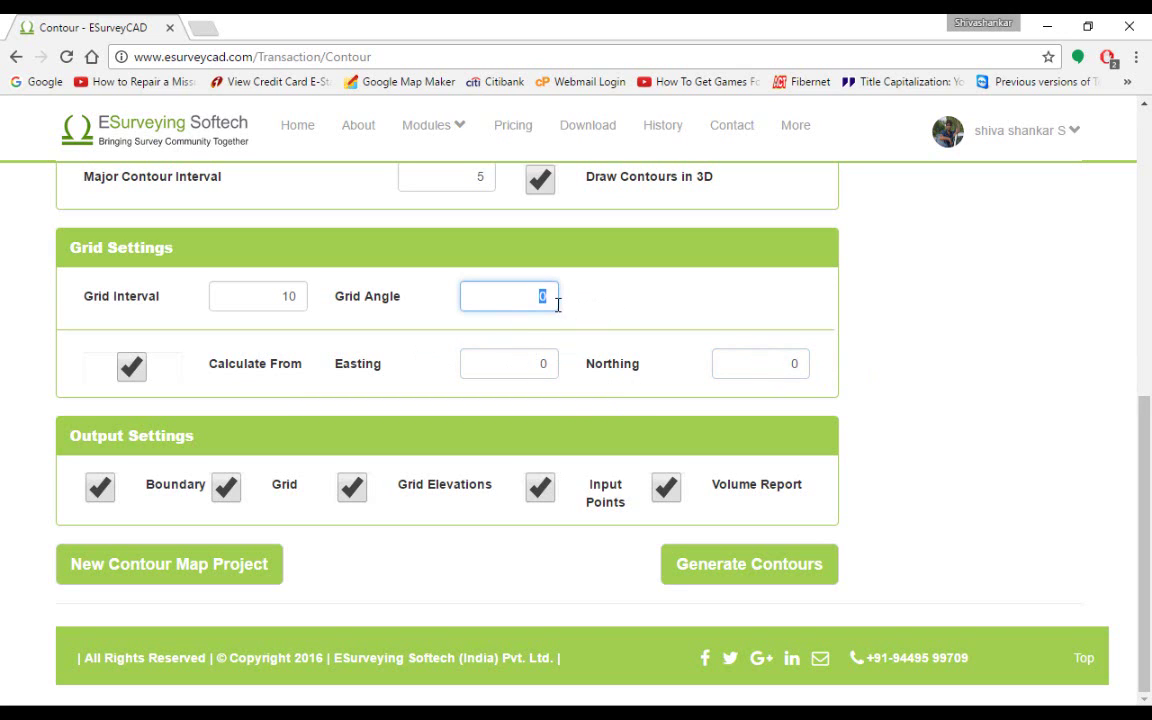
{"action": "left_click", "coordinate": [515, 348]}
{"action": "left_click_drag", "start_coordinate": [519, 296], "coordinate": [573, 304]}
{"action": "type", "text": "0"}
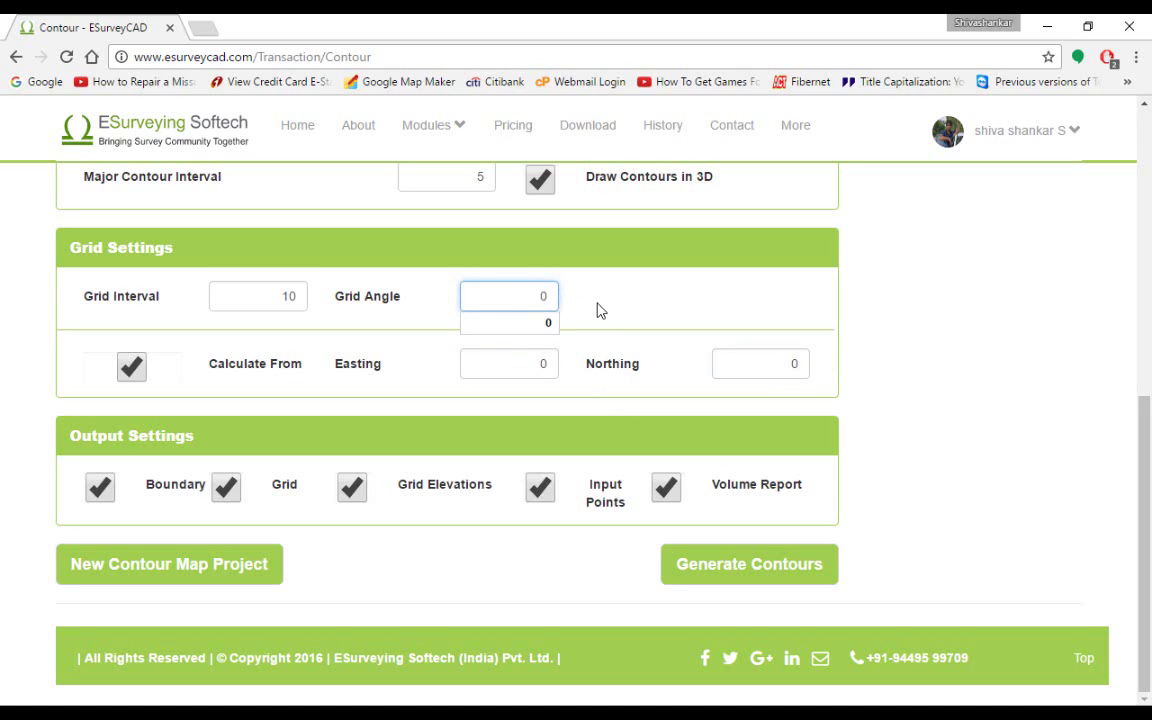
{"action": "left_click", "coordinate": [509, 322]}
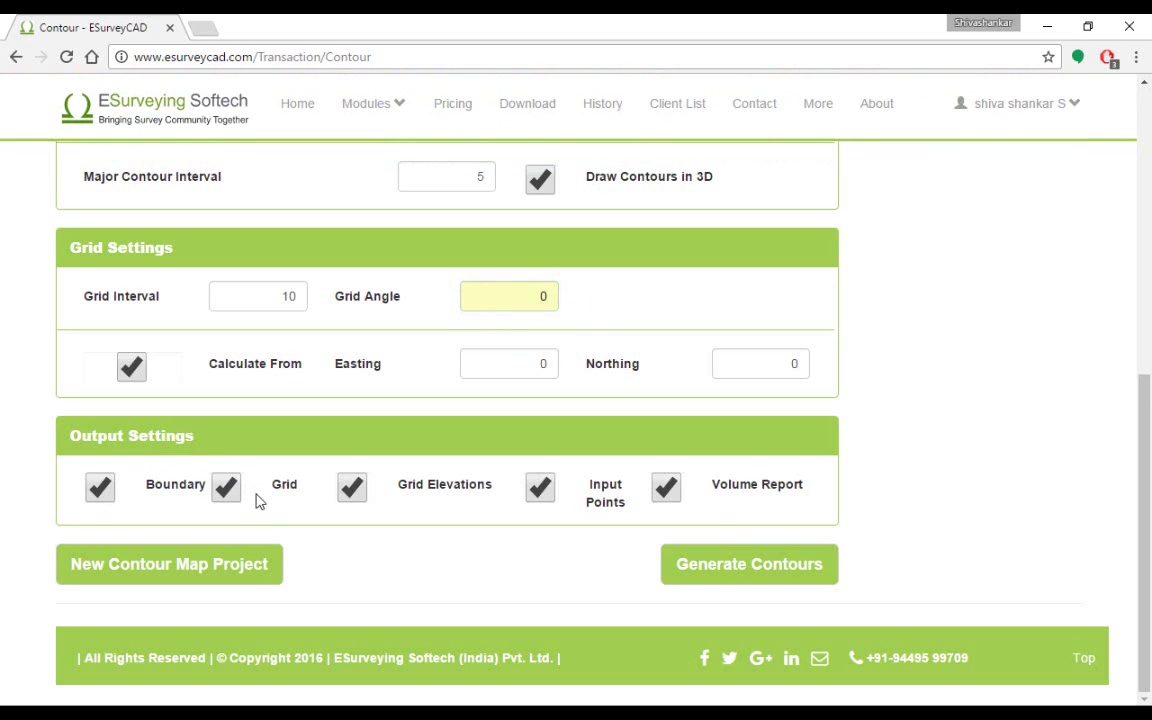
Step: Generate the contours from Ground1.CSV and view the resulting contour drawing in the file viewer
{"action": "left_click", "coordinate": [736, 566]}
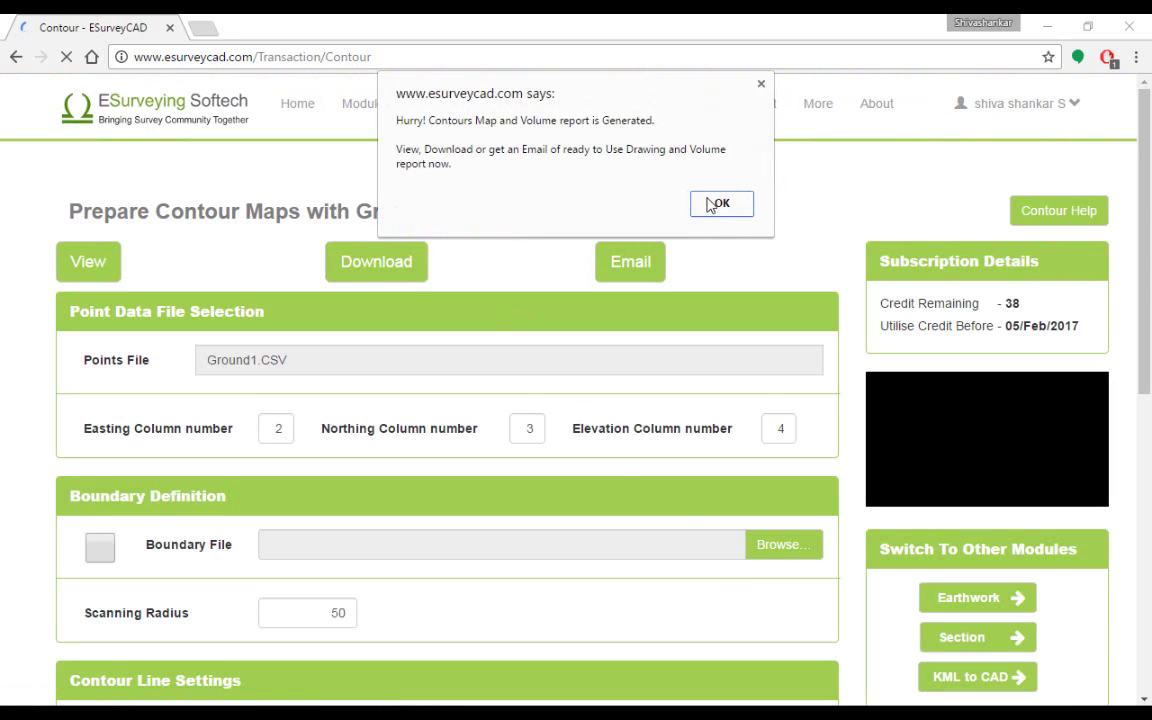
{"action": "left_click", "coordinate": [712, 204]}
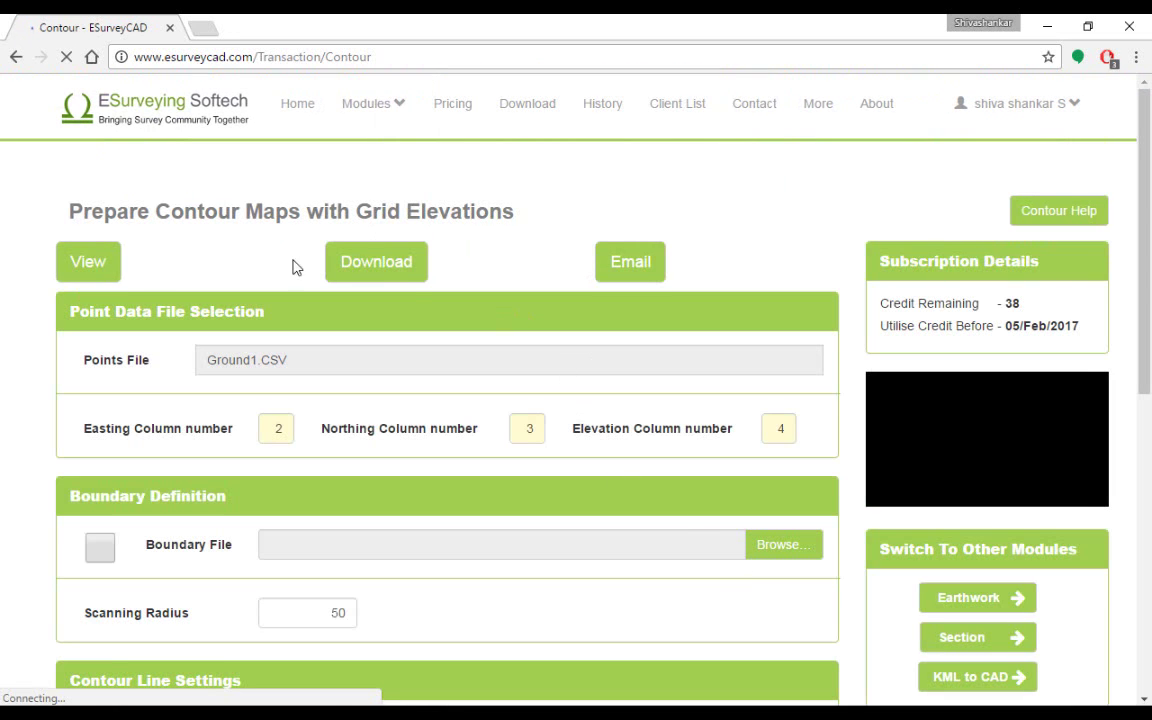
{"action": "left_click", "coordinate": [97, 263]}
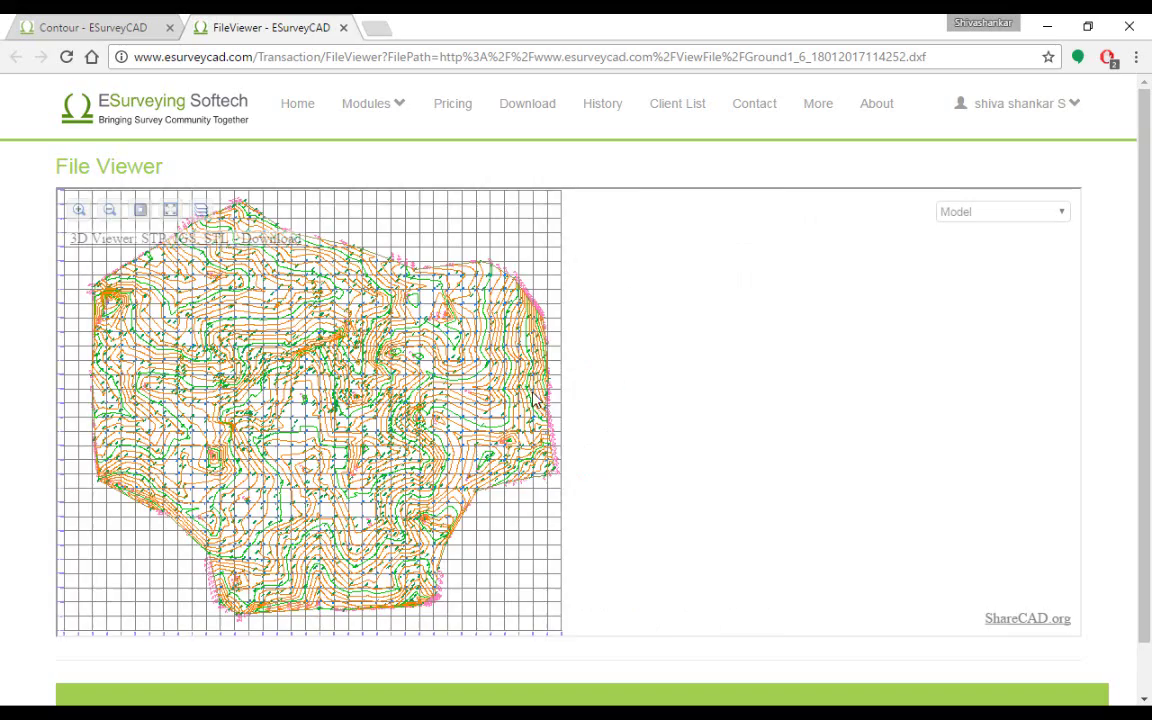
{"action": "scroll", "coordinate": [268, 406], "scroll_direction": "up", "scroll_amount": 3}
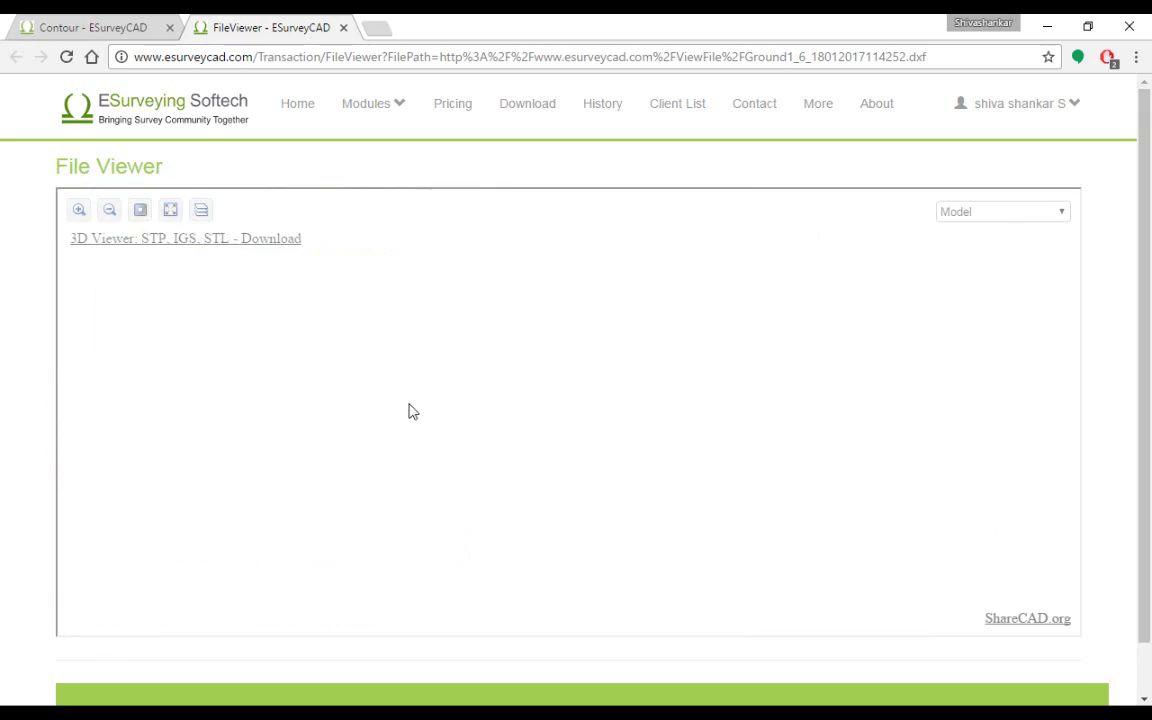
Step: Download the generated contour output, send it by email, and close the file viewer
{"action": "left_click", "coordinate": [110, 27]}
{"action": "left_click", "coordinate": [384, 264]}
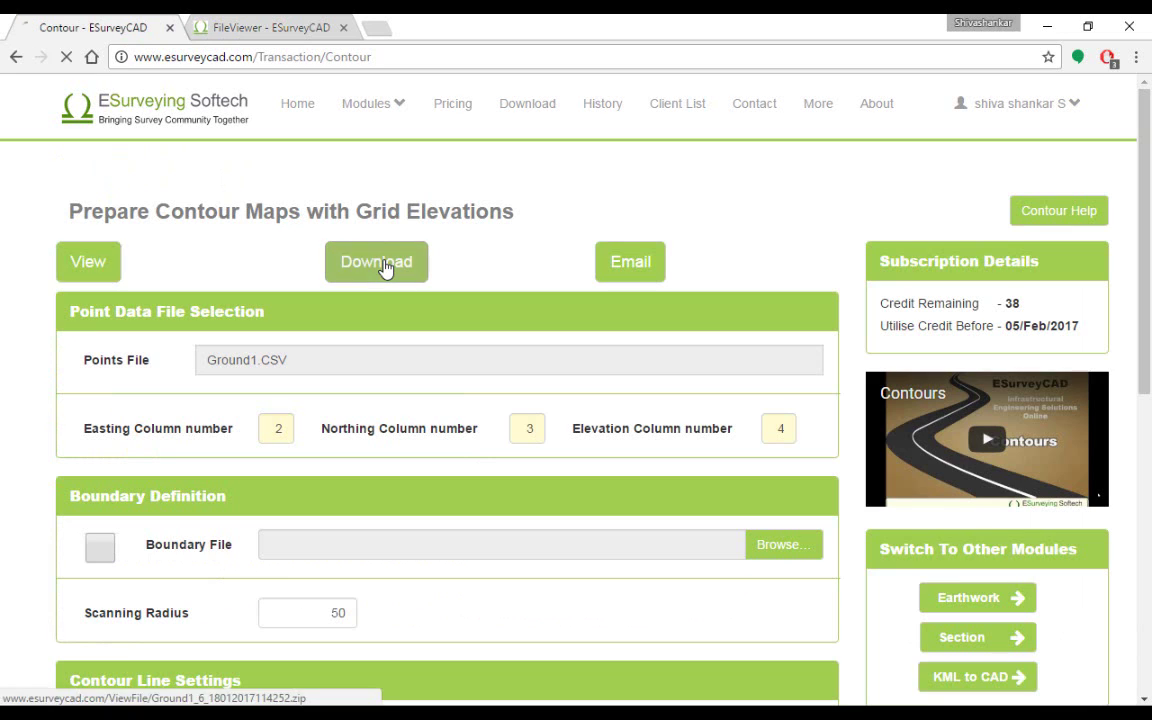
{"action": "left_click", "coordinate": [618, 264]}
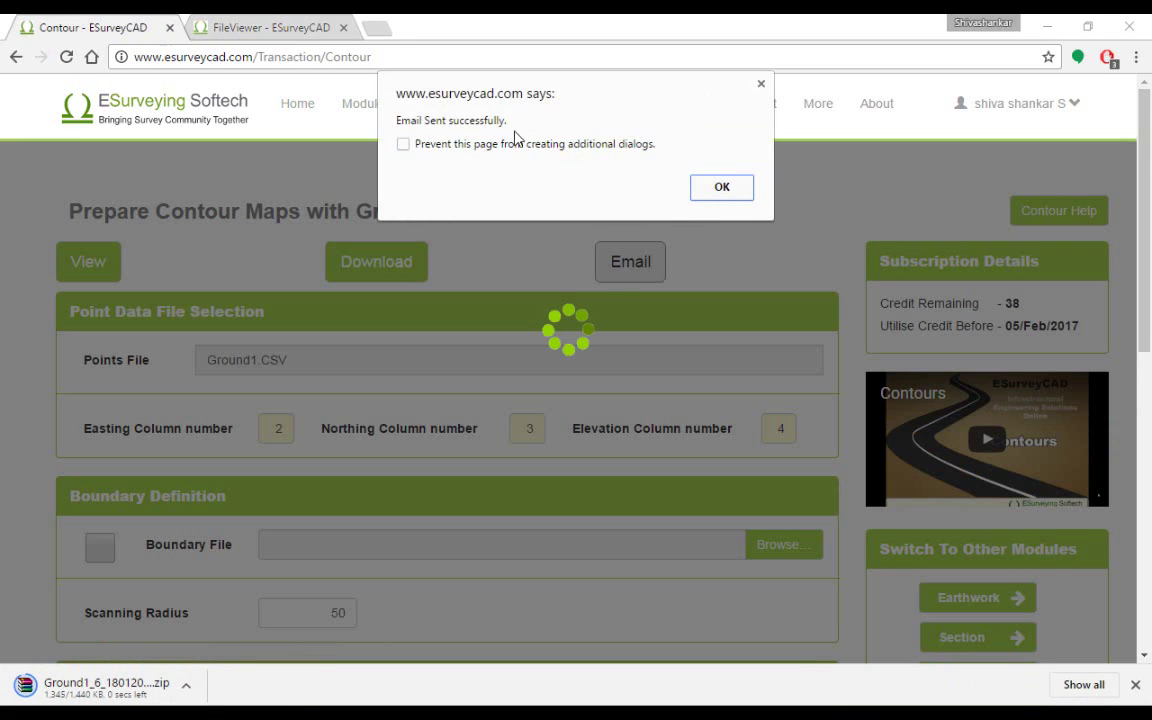
{"action": "left_click", "coordinate": [707, 194]}
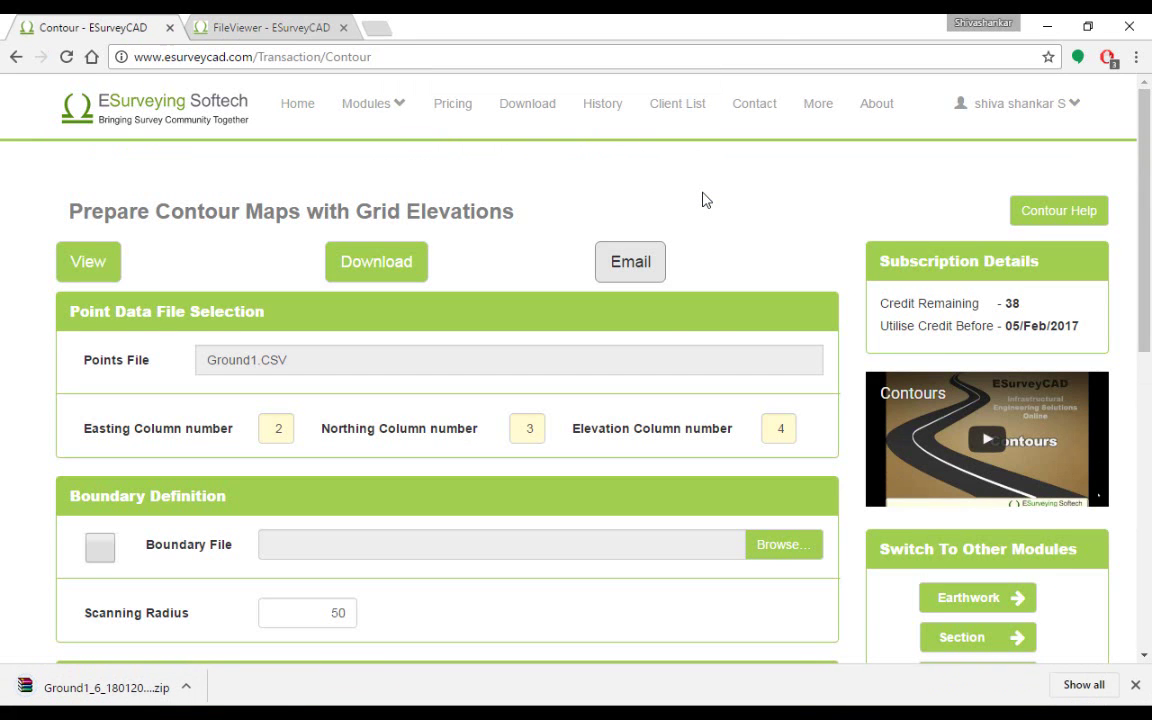
{"action": "left_click", "coordinate": [343, 27]}
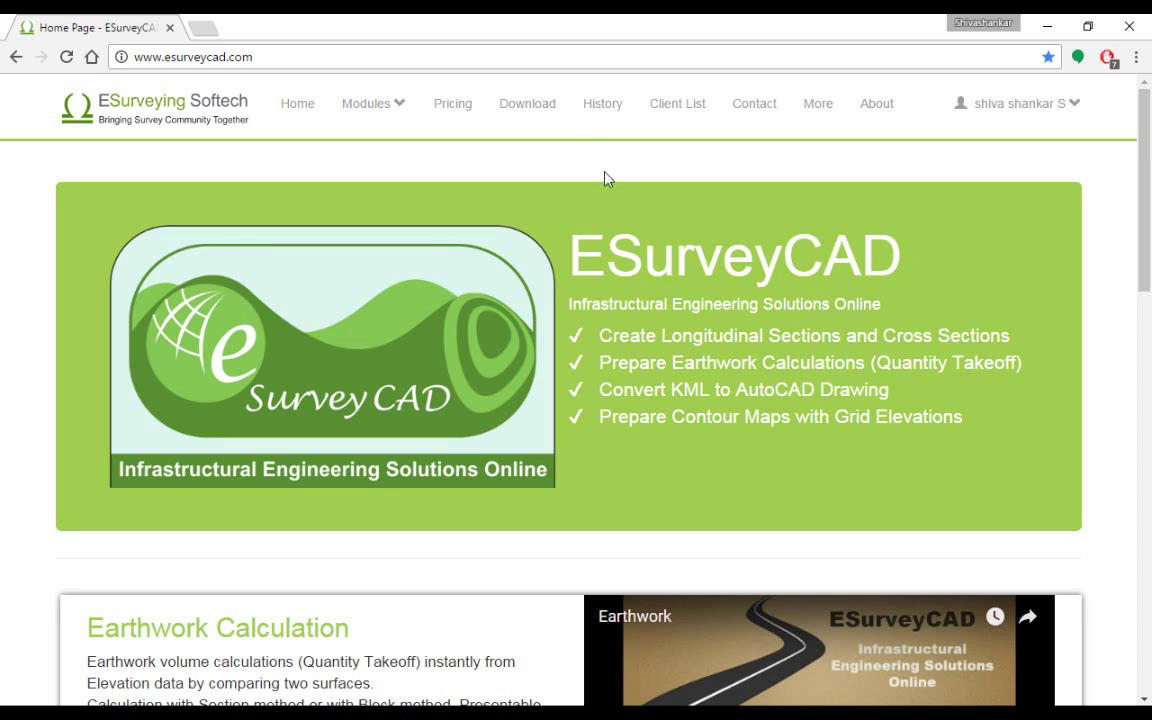
Step: Download the Lisp .DES file for BricsCAD from the site's downloads and switch to the Contour.dwg drawing in BricsCAD
{"action": "left_click", "coordinate": [529, 106]}
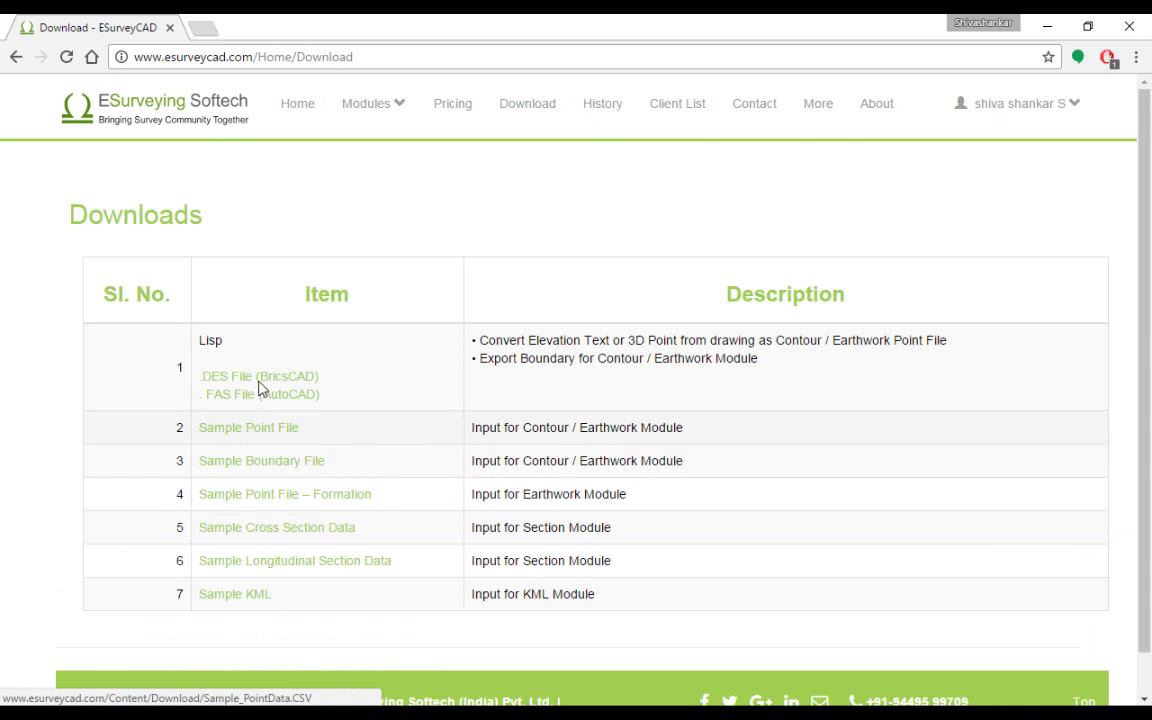
{"action": "left_click", "coordinate": [259, 380]}
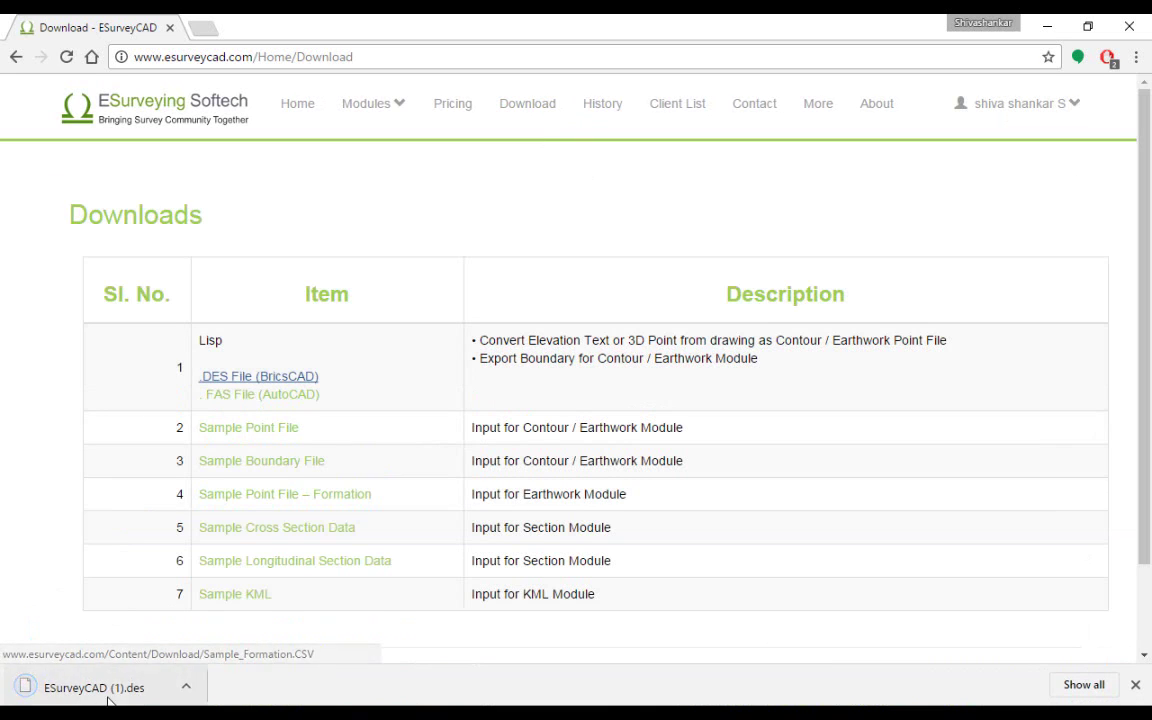
{"action": "mouse_move", "coordinate": [550, 715]}
{"action": "left_click", "coordinate": [540, 645]}
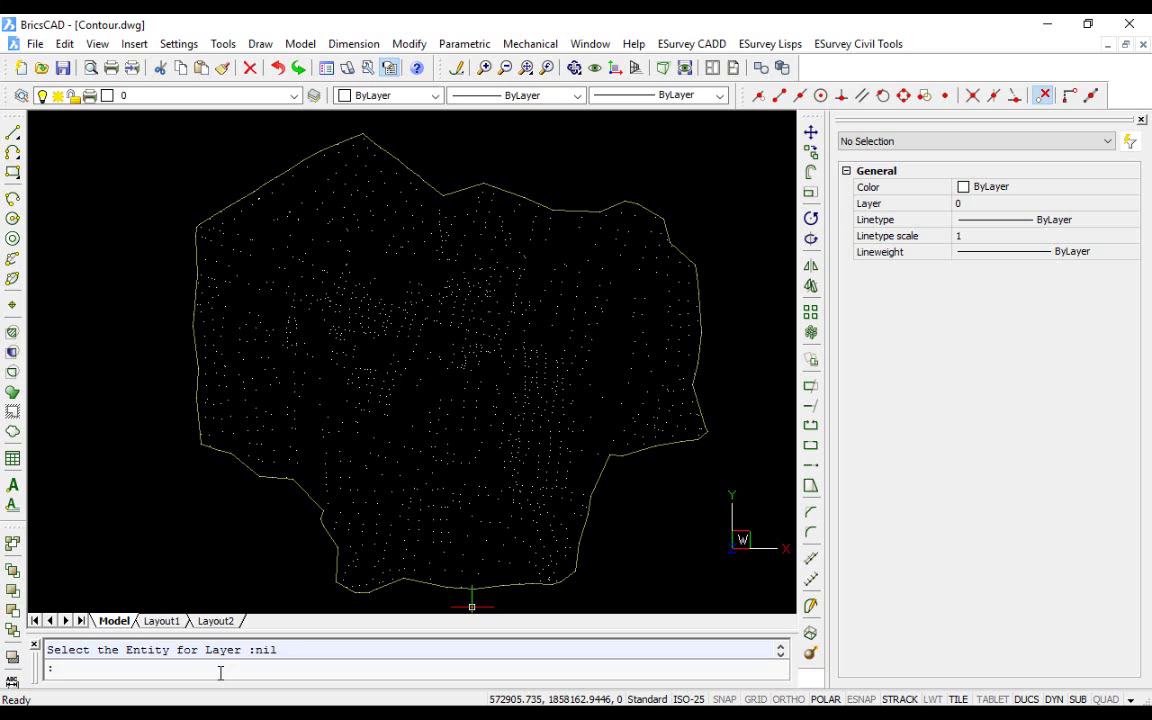
Step: Load the downloaded ESurveyCAD.des application file with APPLOAD and dismiss its command summary
{"action": "scroll", "coordinate": [408, 404], "scroll_direction": "up", "scroll_amount": 5}
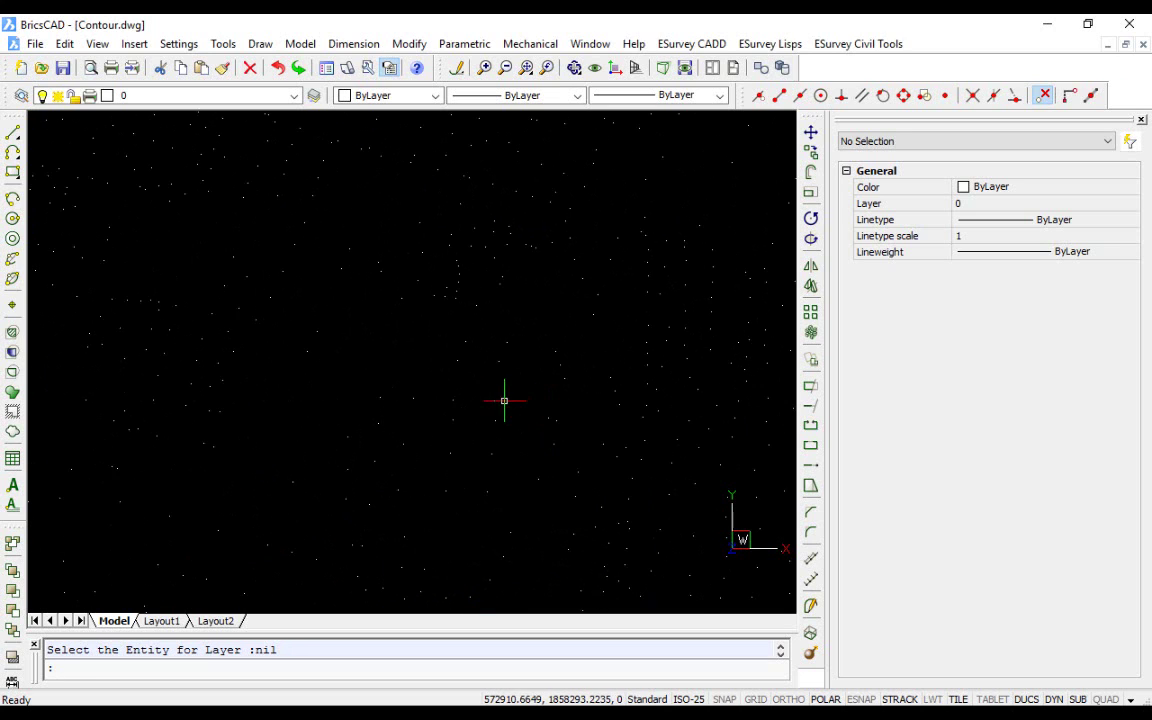
{"action": "scroll", "coordinate": [419, 424], "scroll_direction": "down", "scroll_amount": 5}
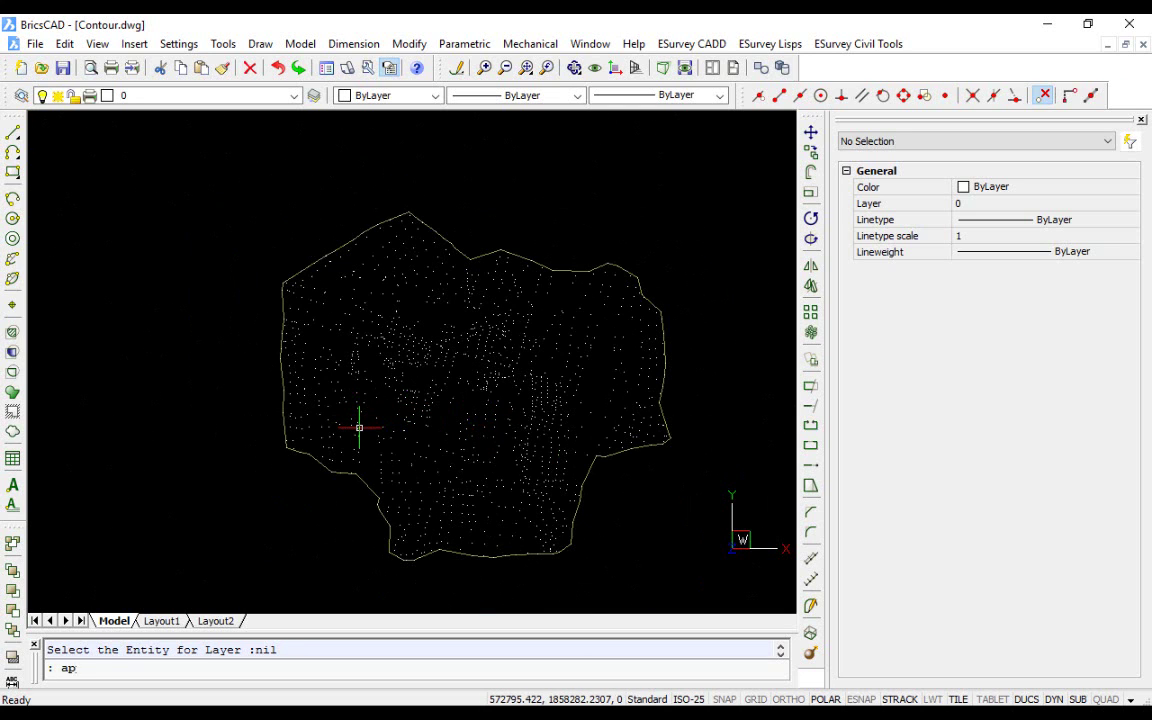
{"action": "key", "text": "Return"}
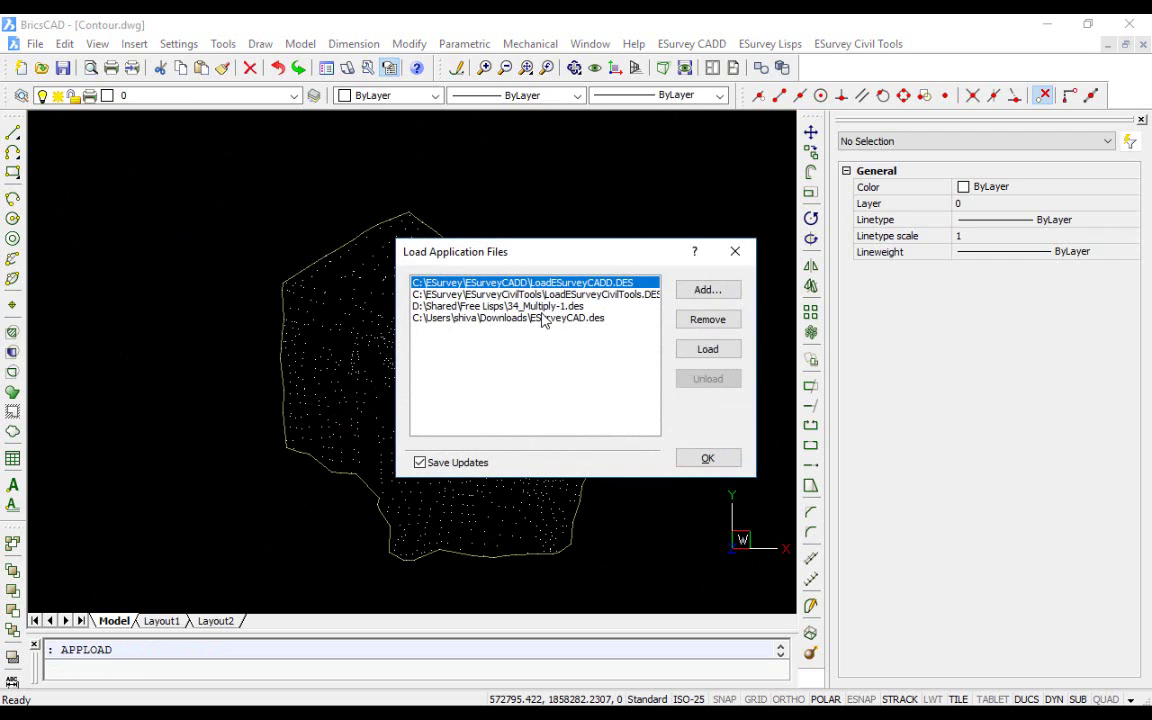
{"action": "left_click", "coordinate": [530, 318]}
{"action": "left_click", "coordinate": [690, 356]}
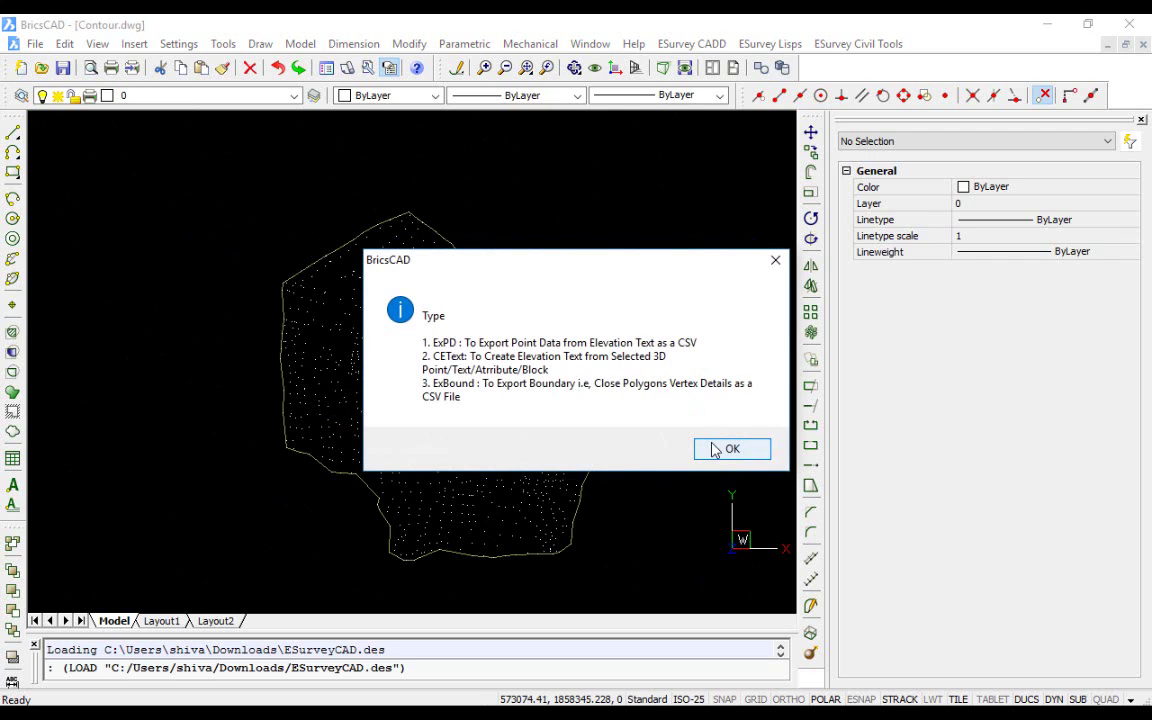
{"action": "left_click", "coordinate": [731, 449]}
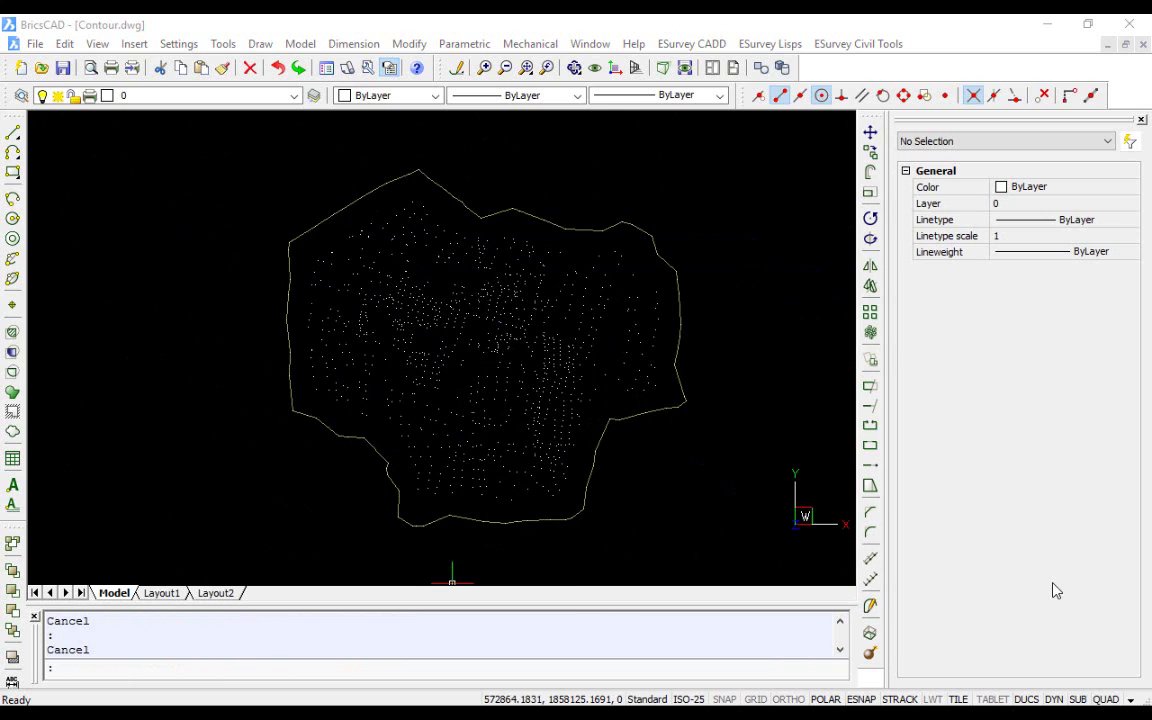
Step: Inspect the position and elevation of a single survey point inside the boundary
{"action": "left_click", "coordinate": [643, 500]}
{"action": "left_click", "coordinate": [545, 474]}
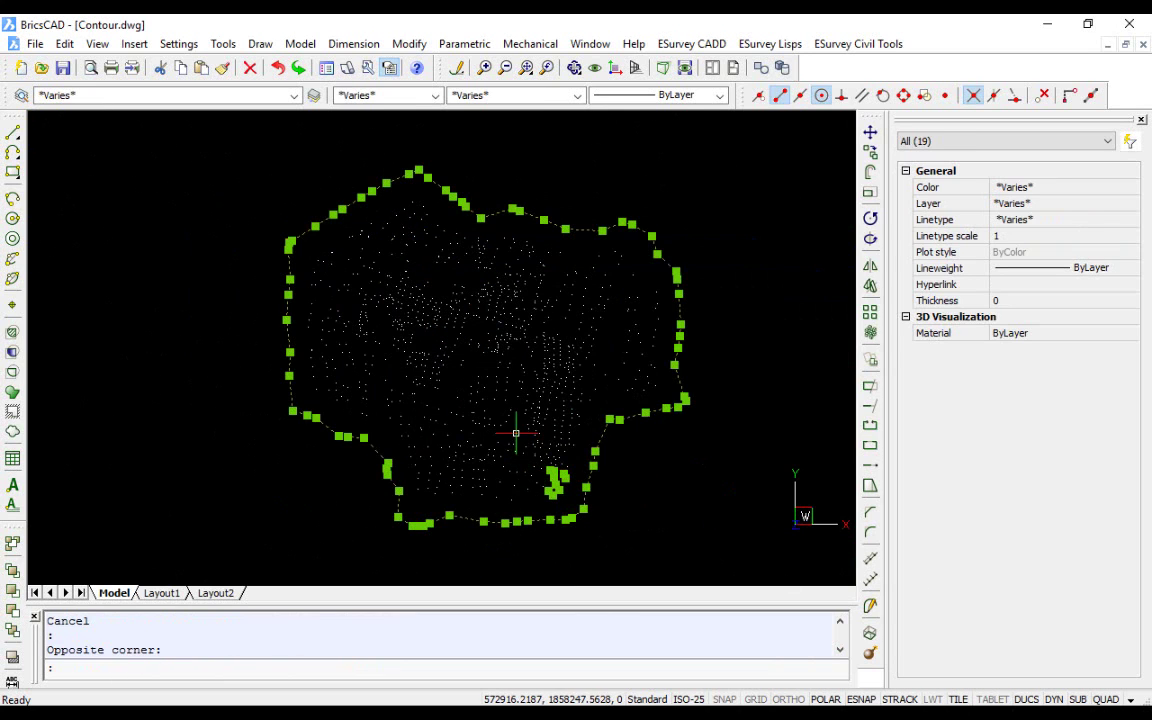
{"action": "key", "text": "Escape"}
{"action": "scroll", "coordinate": [539, 444], "scroll_direction": "up", "scroll_amount": 3}
{"action": "scroll", "coordinate": [427, 401], "scroll_direction": "up", "scroll_amount": 10}
{"action": "left_click", "coordinate": [452, 401]}
{"action": "left_click", "coordinate": [423, 356]}
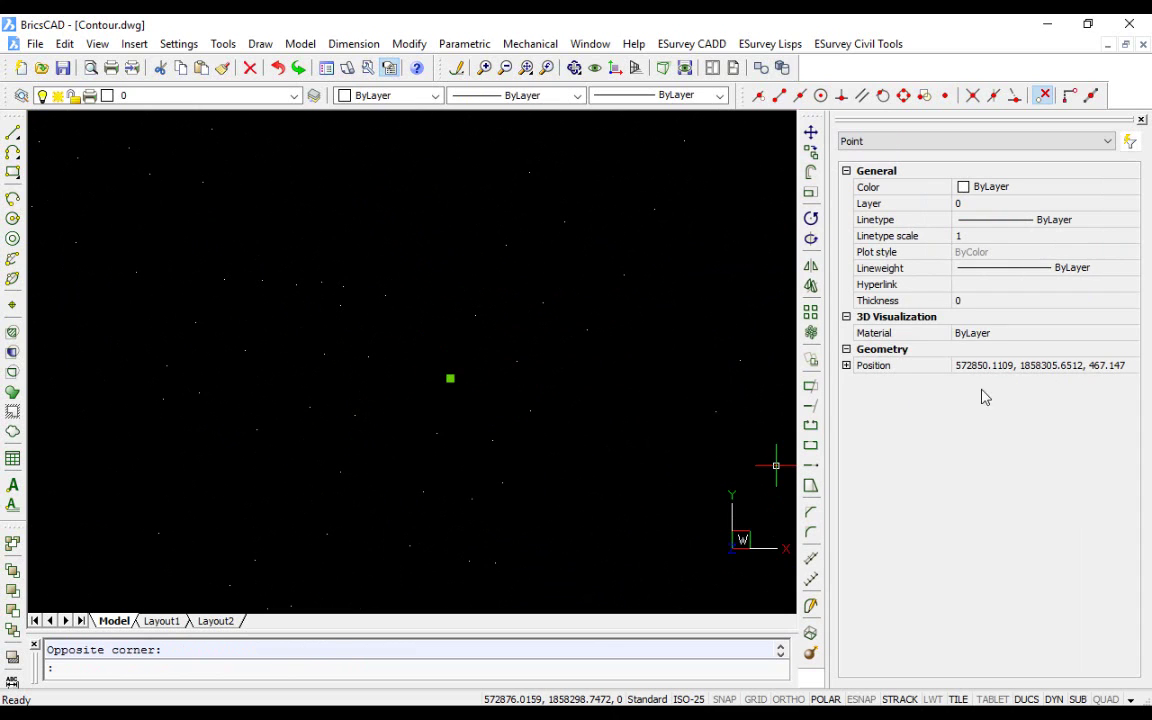
{"action": "key", "text": "Escape"}
Step: Create elevation texts from all survey points in the drawing with the CETEXT command
{"action": "scroll", "coordinate": [350, 395], "scroll_direction": "down", "scroll_amount": 3}
{"action": "type", "text": "CET"}
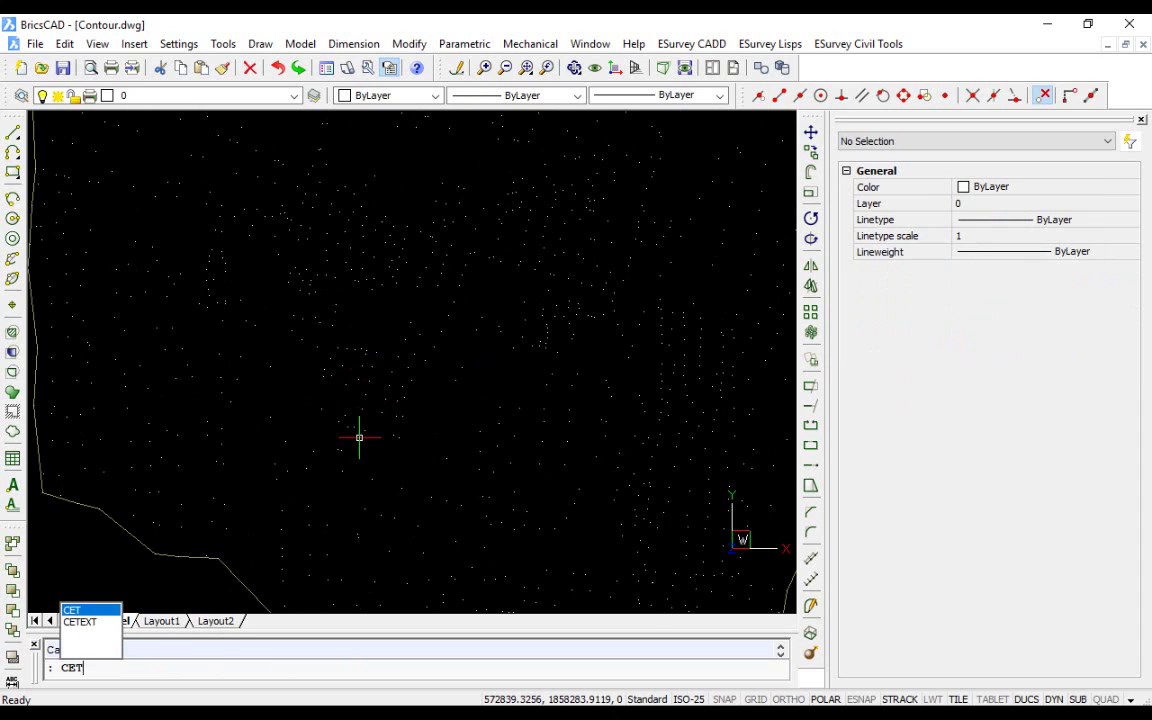
{"action": "type", "text": "EXy"}
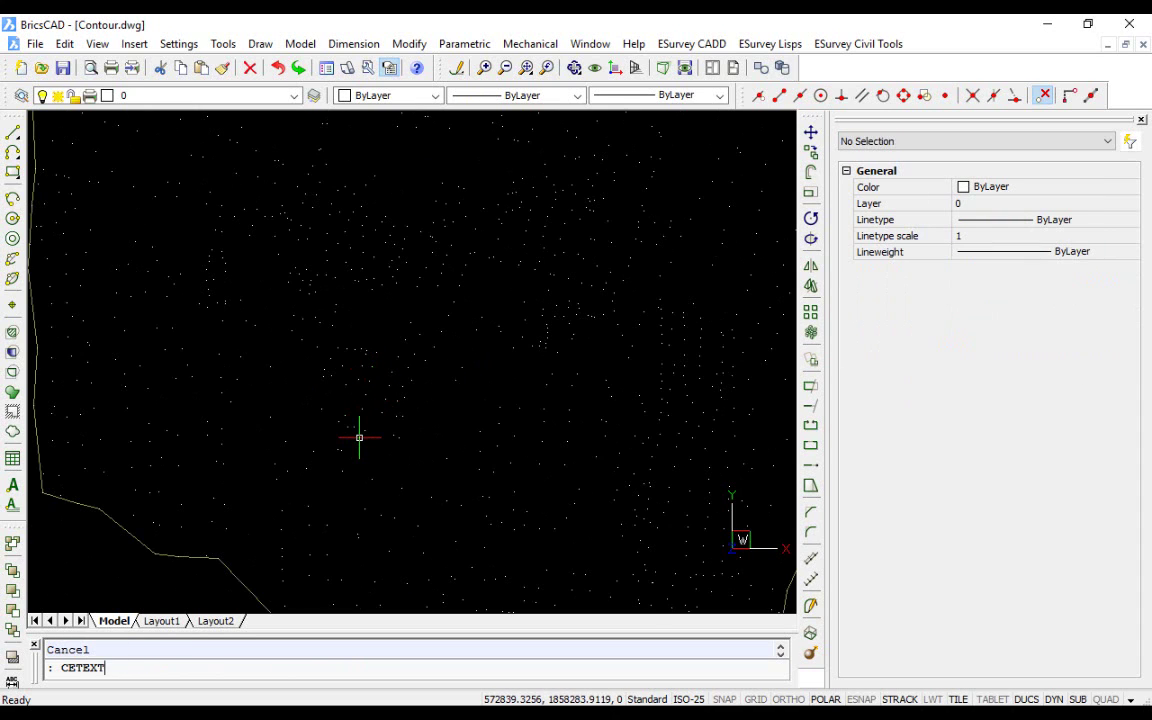
{"action": "key", "text": "Return"}
{"action": "scroll", "coordinate": [359, 437], "scroll_direction": "down", "scroll_amount": 5}
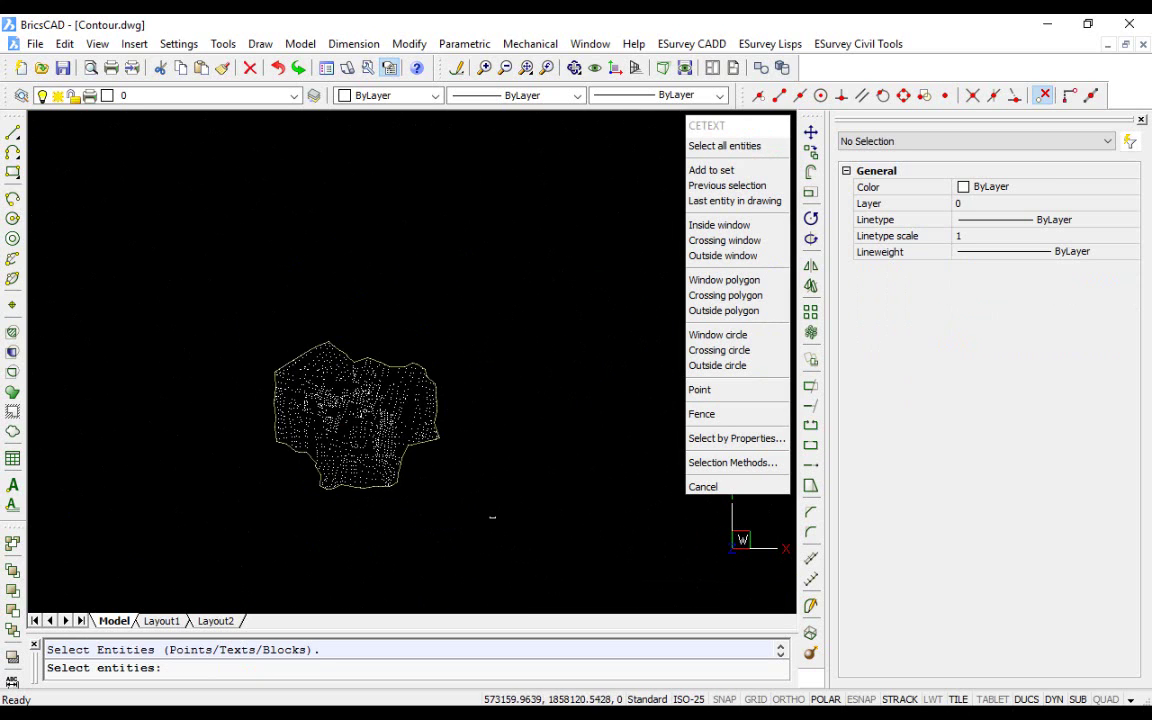
{"action": "left_click", "coordinate": [466, 510]}
{"action": "left_click", "coordinate": [238, 310]}
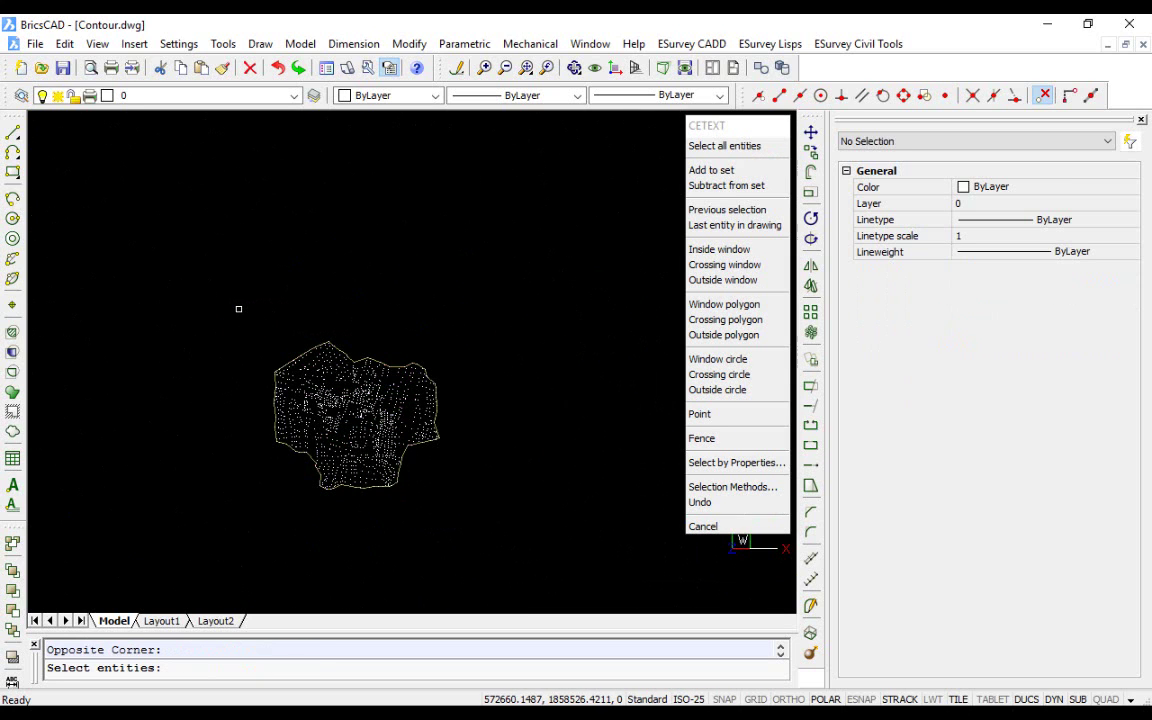
{"action": "key", "text": "Return"}
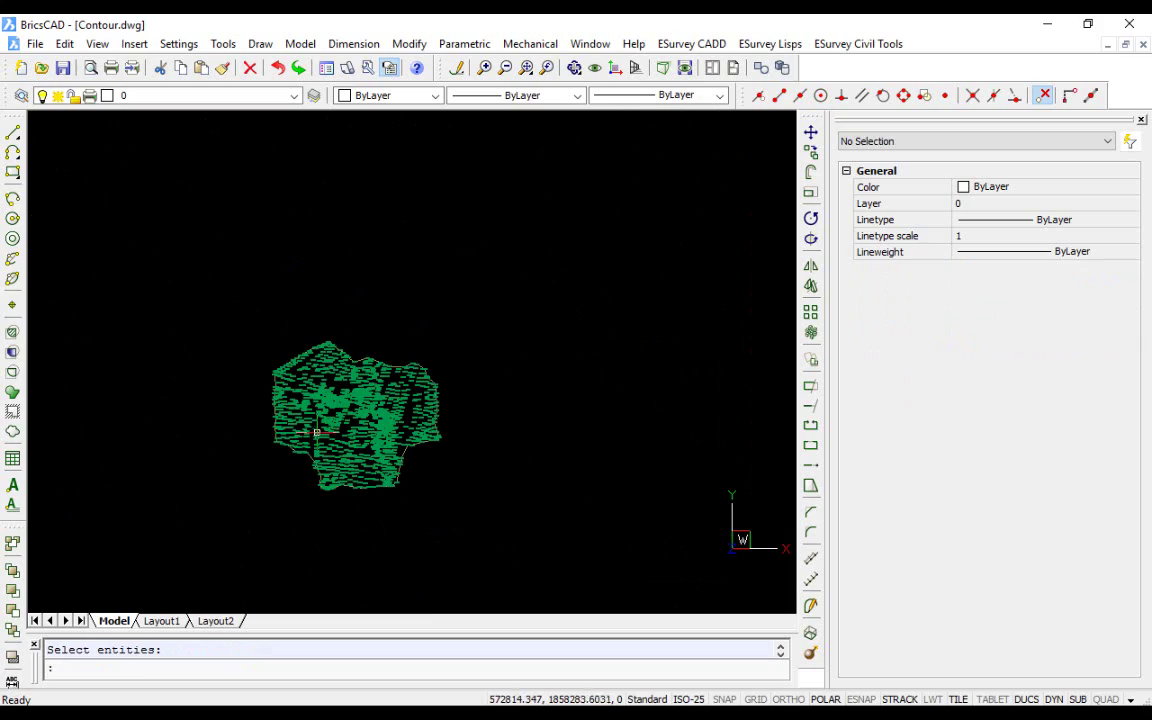
Step: Check the created elevation texts up close and turn off layer 0
{"action": "scroll", "coordinate": [342, 434], "scroll_direction": "up", "scroll_amount": 5}
{"action": "scroll", "coordinate": [300, 420], "scroll_direction": "up", "scroll_amount": 5}
{"action": "scroll", "coordinate": [500, 375], "scroll_direction": "up", "scroll_amount": 1}
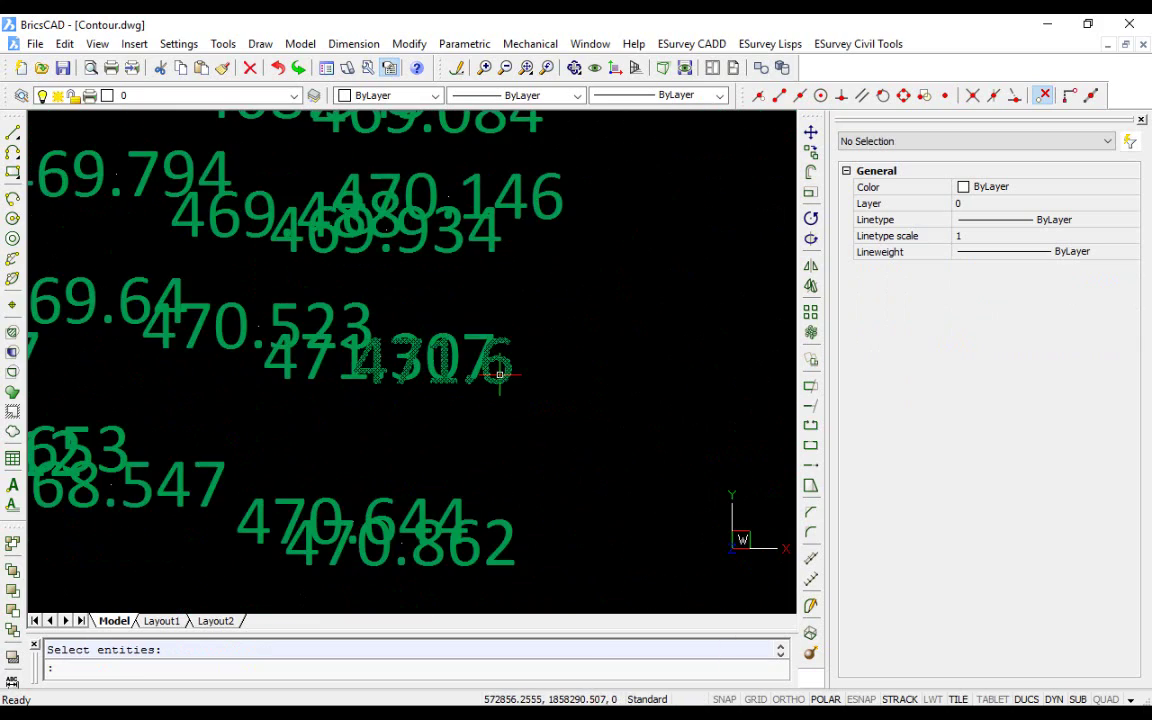
{"action": "scroll", "coordinate": [566, 378], "scroll_direction": "down", "scroll_amount": 2}
{"action": "scroll", "coordinate": [710, 216], "scroll_direction": "up", "scroll_amount": 1}
{"action": "scroll", "coordinate": [532, 357], "scroll_direction": "down", "scroll_amount": 6}
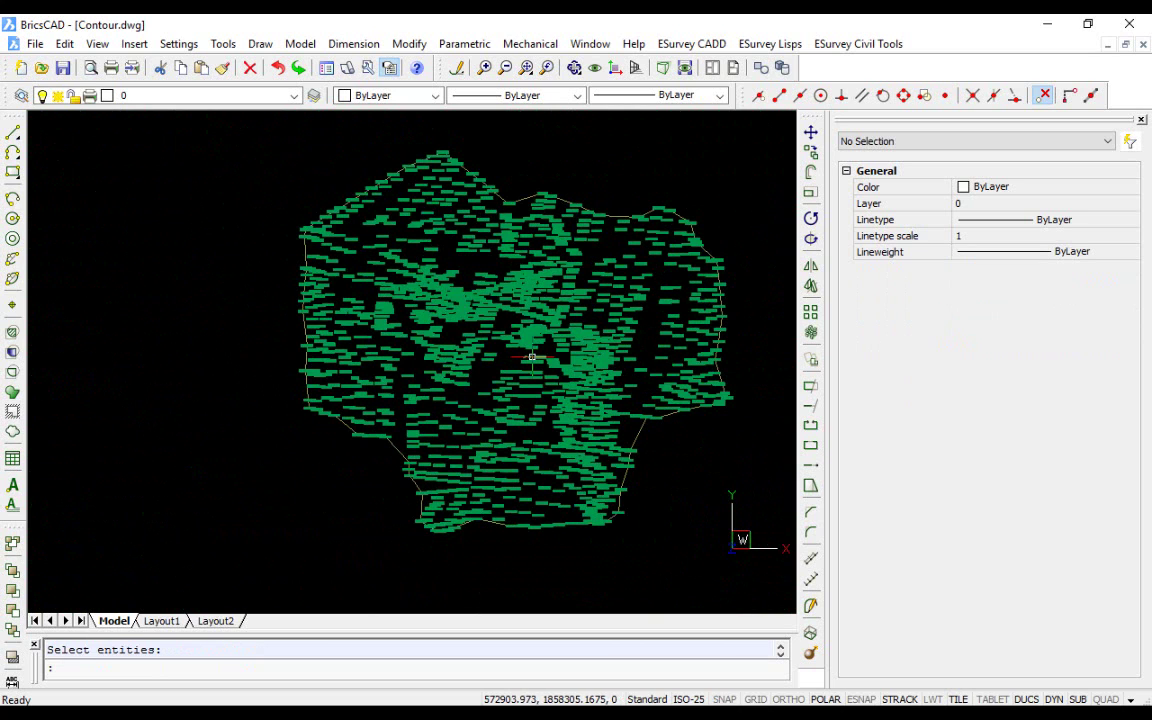
{"action": "left_click", "coordinate": [292, 96]}
{"action": "left_click", "coordinate": [42, 116]}
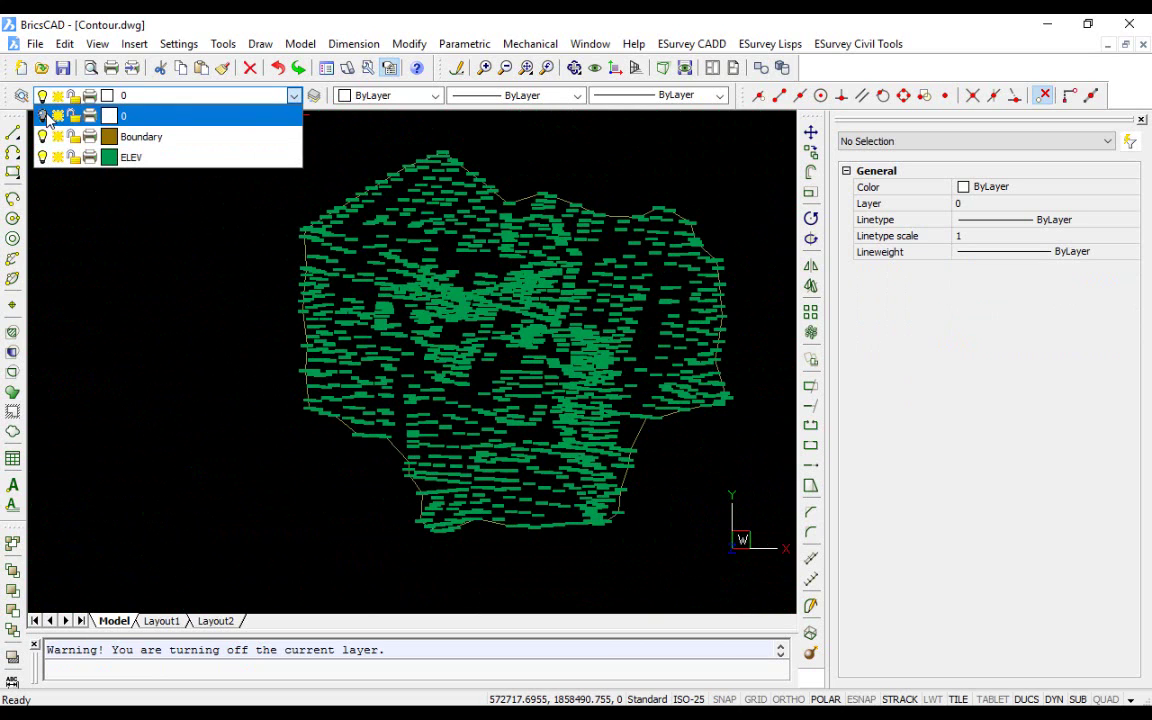
{"action": "left_click", "coordinate": [72, 231]}
Step: Export the point data of all elevation texts with EXPD as PointData.CSV on drive D
{"action": "scroll", "coordinate": [411, 302], "scroll_direction": "up", "scroll_amount": 3}
{"action": "scroll", "coordinate": [411, 302], "scroll_direction": "down", "scroll_amount": 3}
{"action": "type", "text": "expd"}
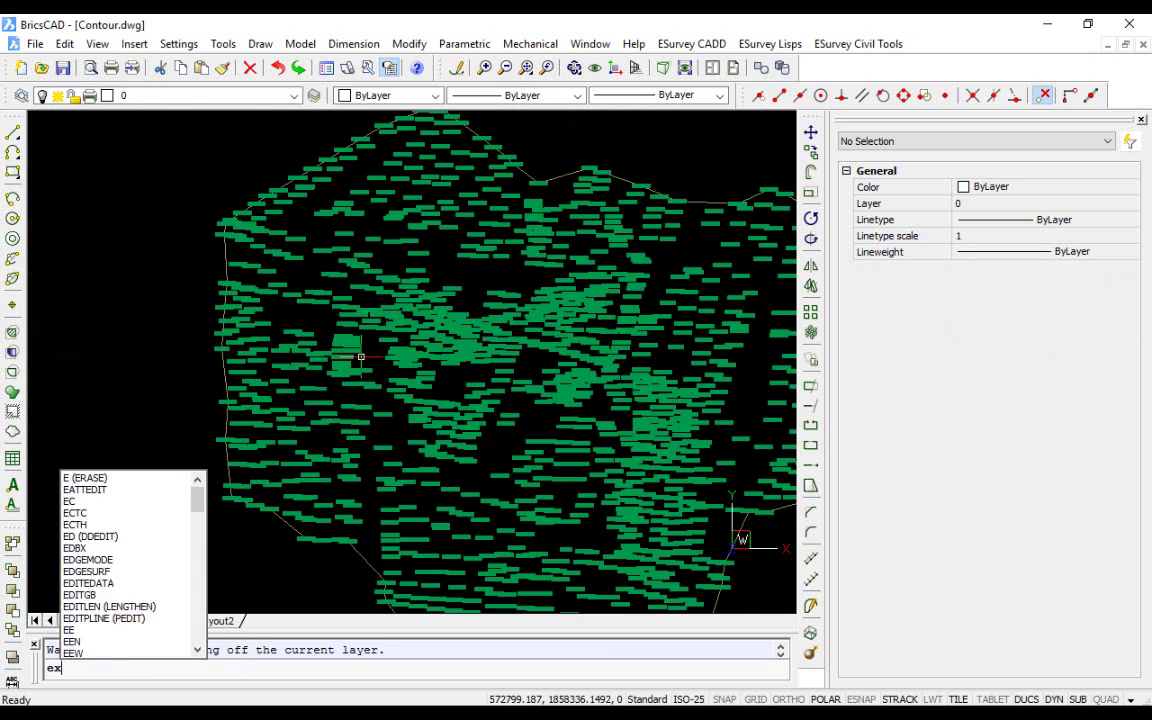
{"action": "key", "text": "Return"}
{"action": "right_click", "coordinate": [686, 119]}
{"action": "scroll", "coordinate": [328, 366], "scroll_direction": "down", "scroll_amount": 3}
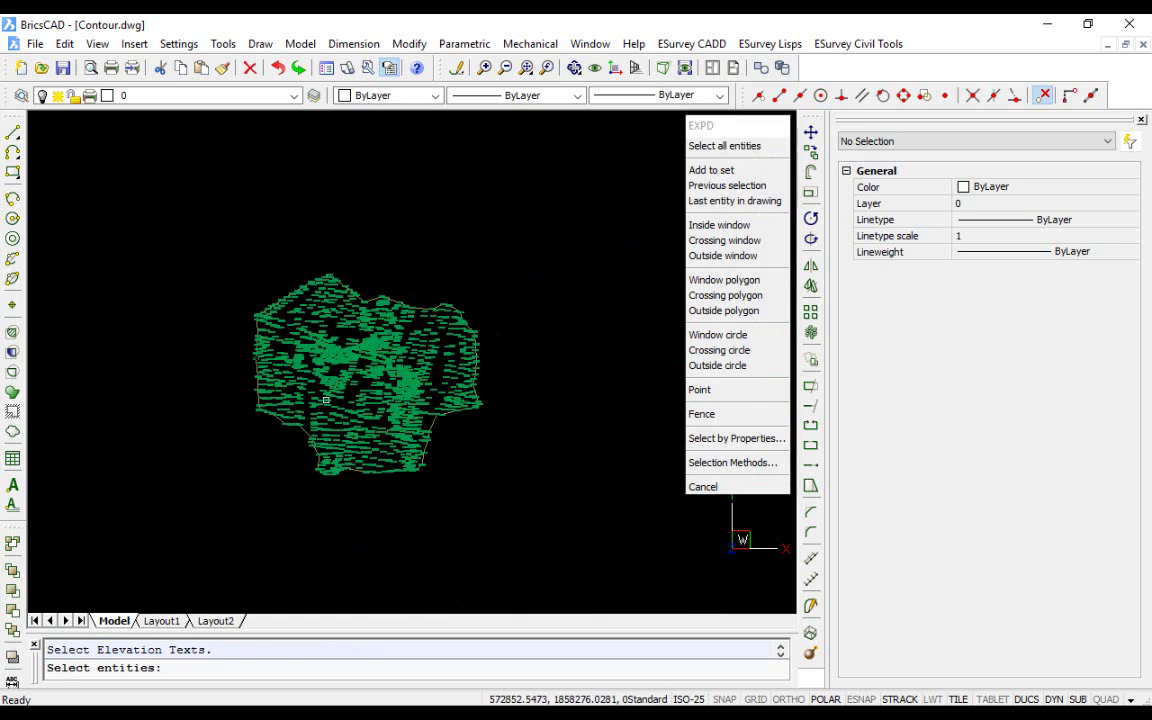
{"action": "left_click", "coordinate": [436, 442]}
{"action": "left_click", "coordinate": [222, 232]}
{"action": "key", "text": "Return"}
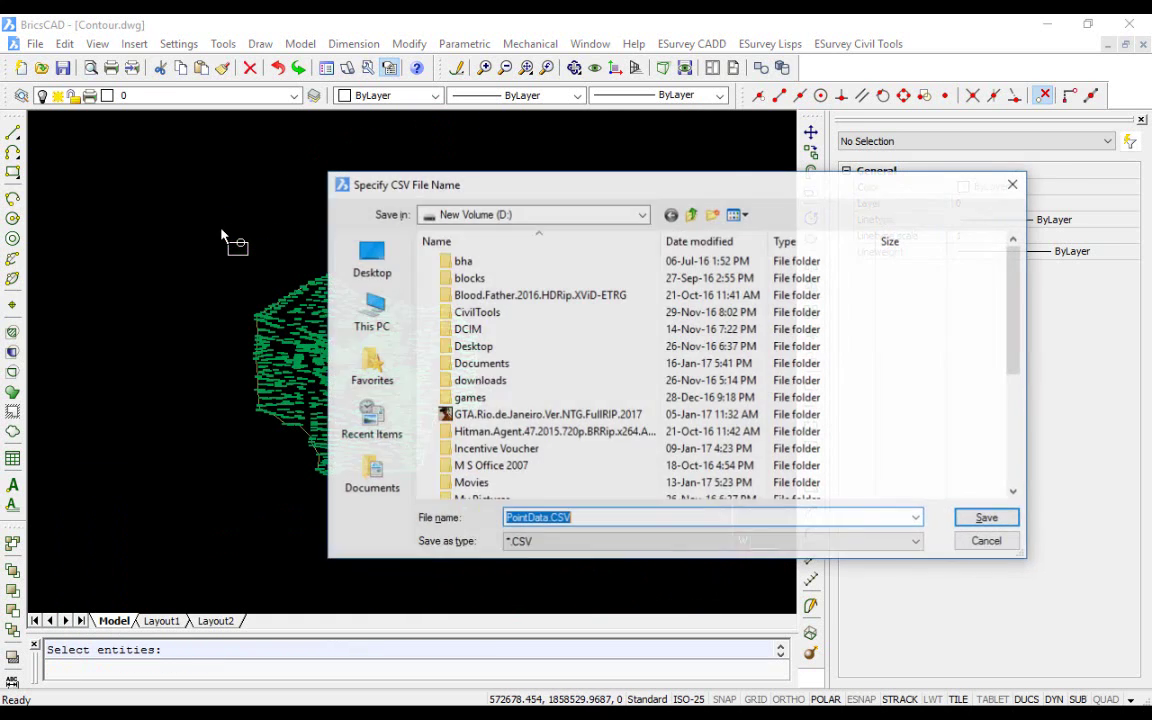
{"action": "left_click", "coordinate": [982, 517]}
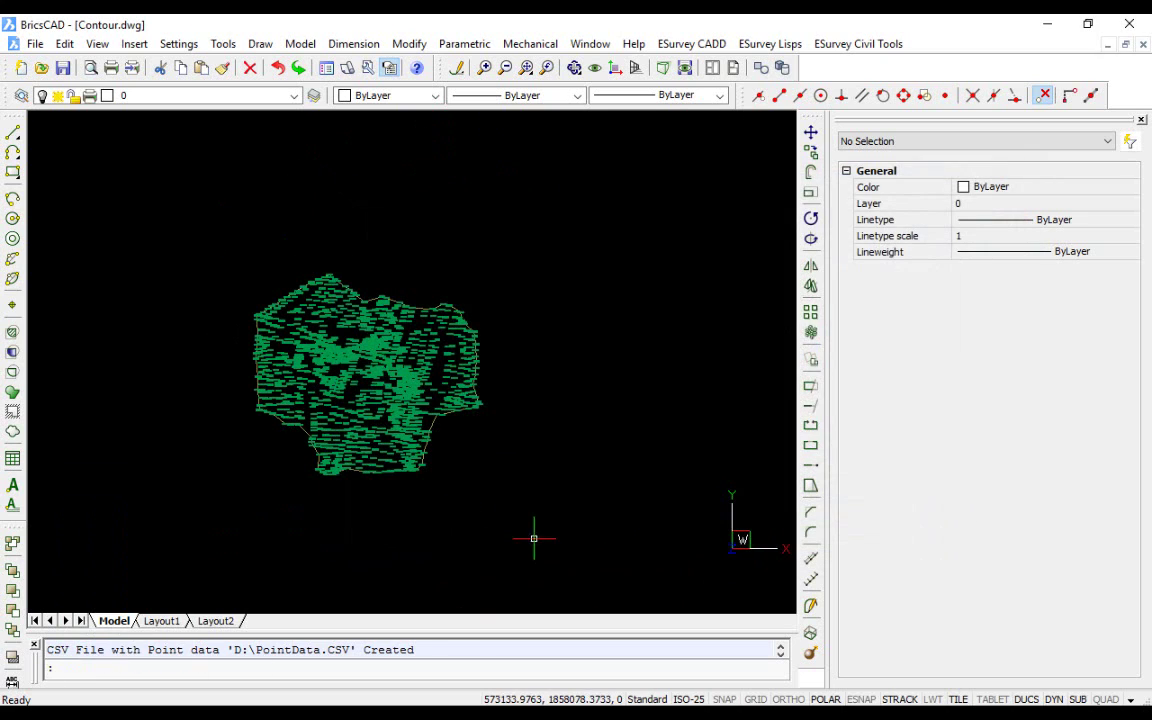
Step: Export the closed boundary polyline with EXBOUND as Boundary.CSV on drive D
{"action": "left_click", "coordinate": [175, 675]}
{"action": "type", "text": "EXP"}
{"action": "key", "text": "BackSpace"}
{"action": "type", "text": "BOUND"}
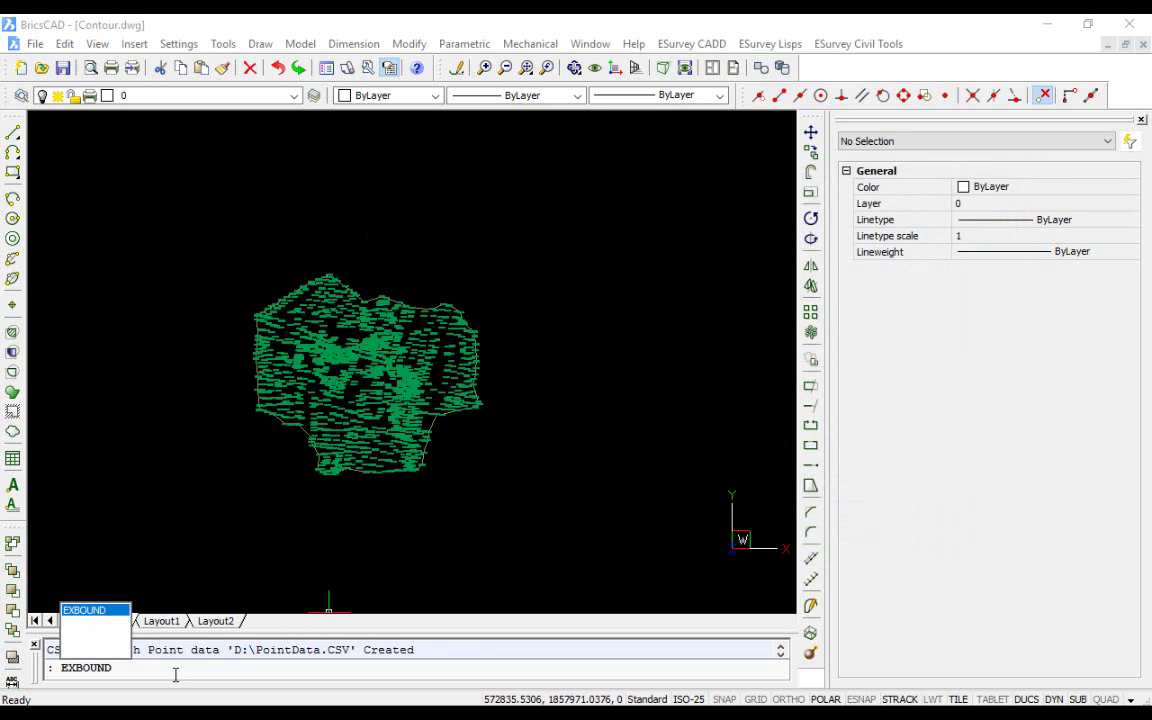
{"action": "key", "text": "Return"}
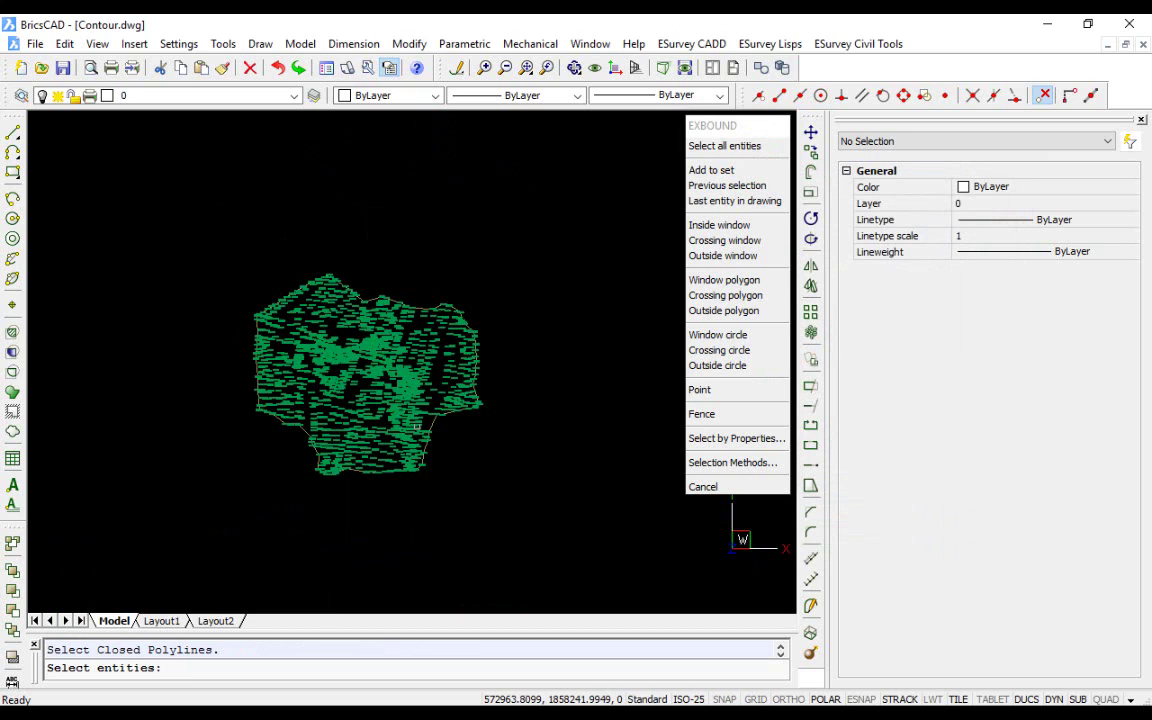
{"action": "left_click", "coordinate": [388, 380]}
{"action": "key", "text": "Return"}
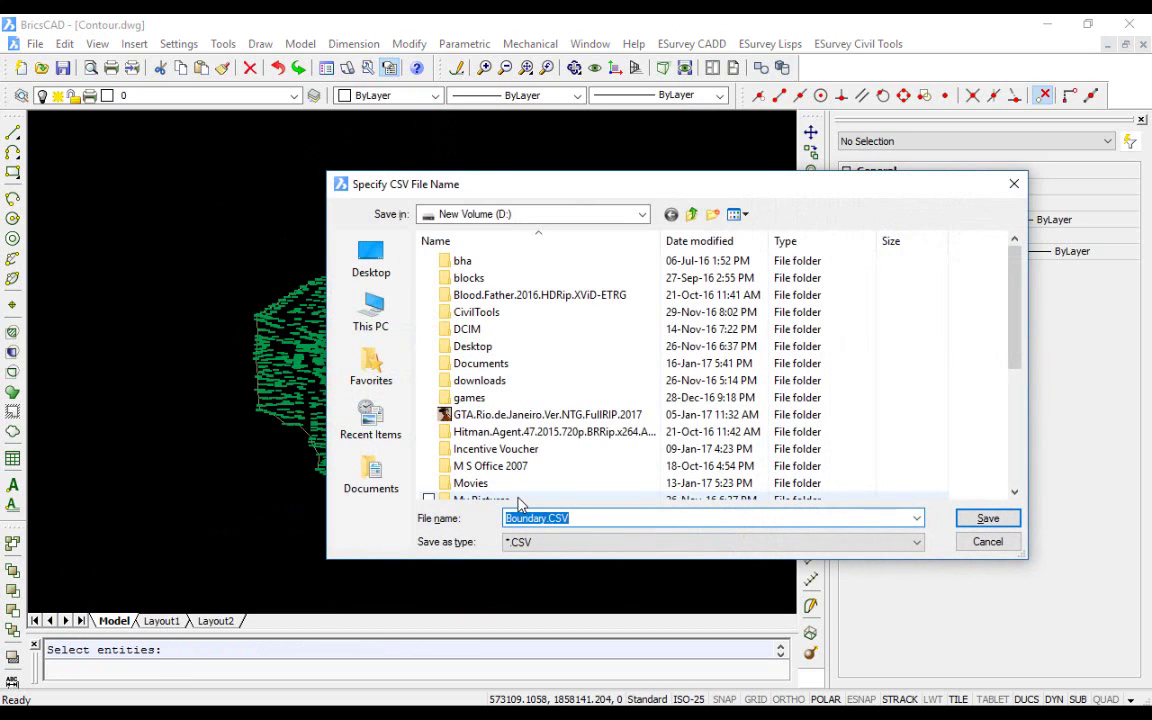
{"action": "left_click", "coordinate": [987, 520]}
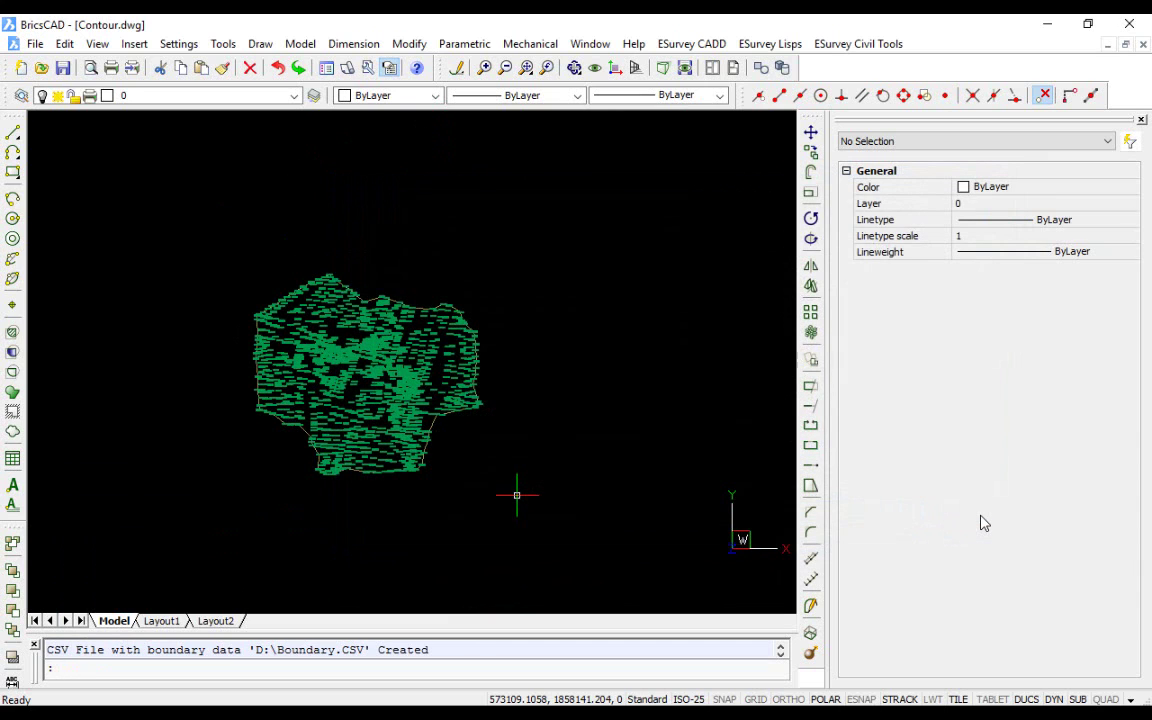